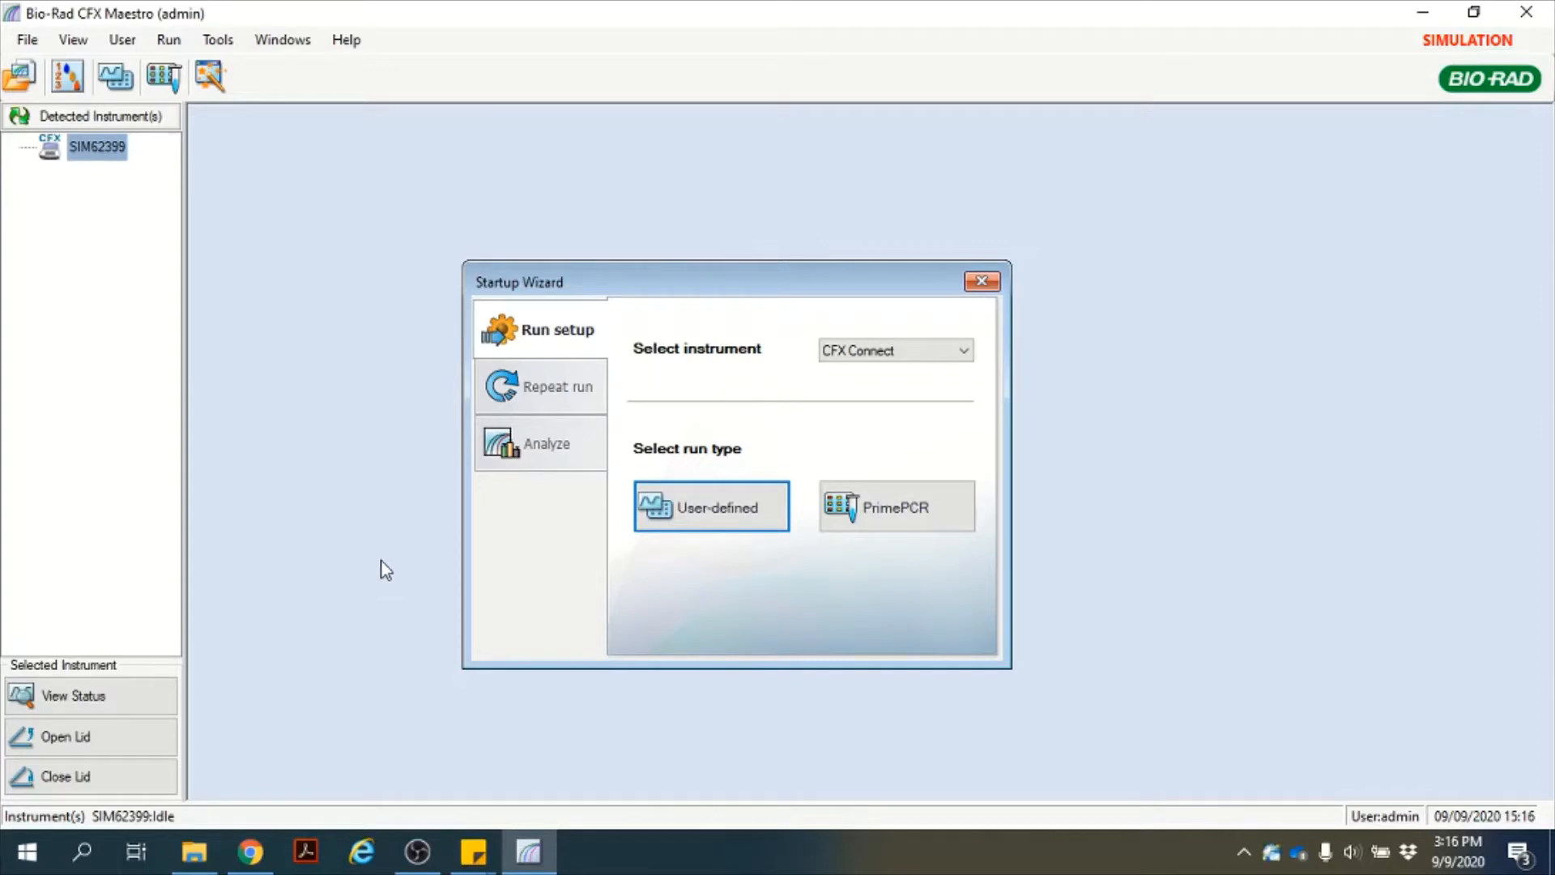
- Switch to CFX Maestro, begin a user-defined run setup on the CFX Connect, and create a new protocol
{"action": "key", "text": "super+d"}
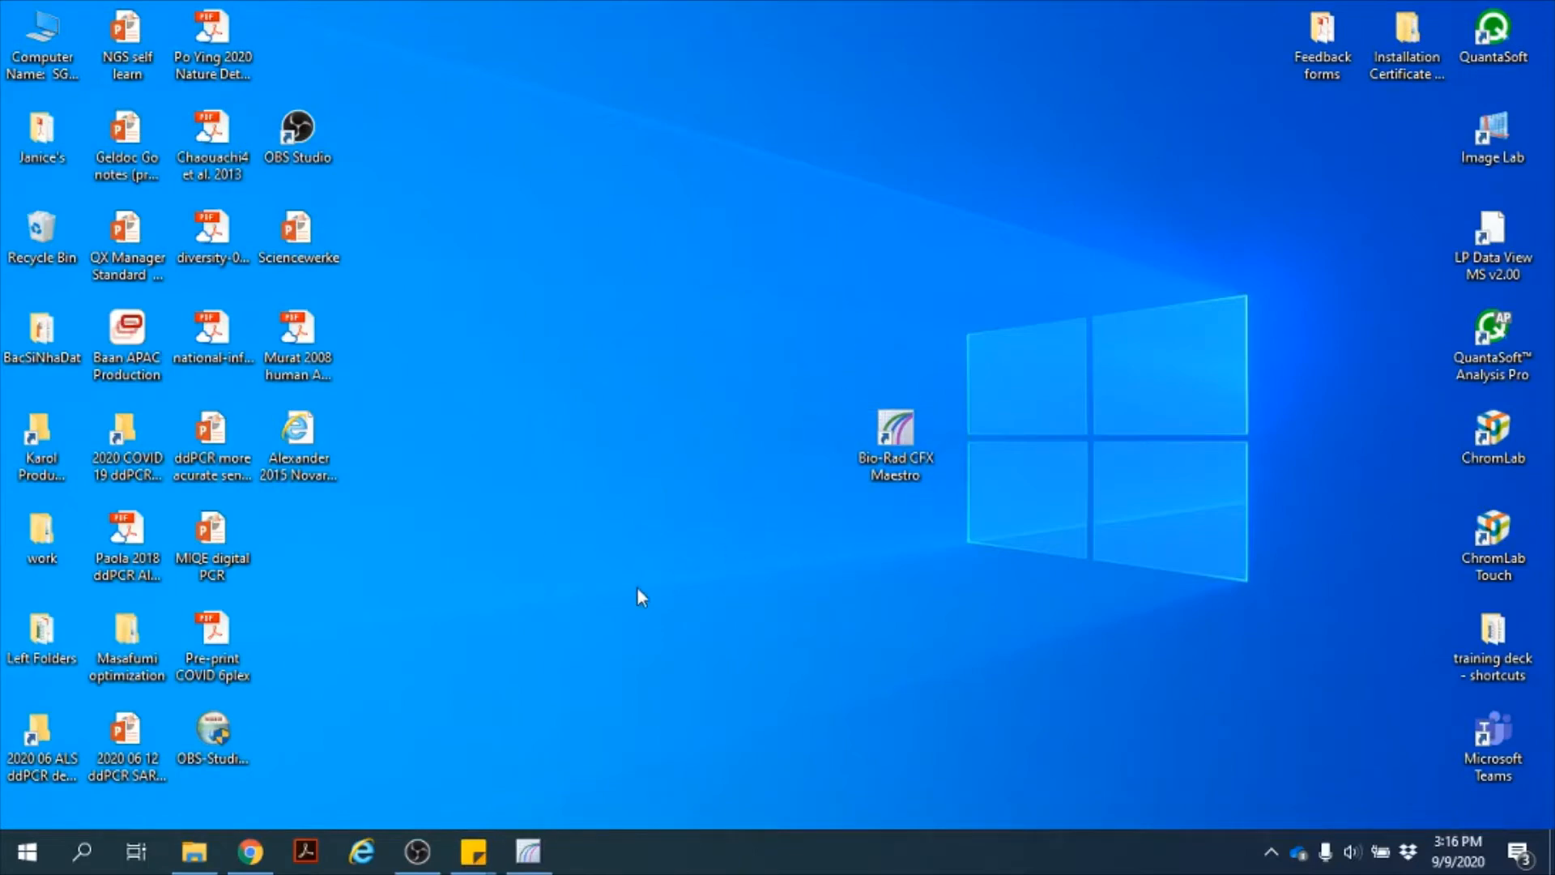
{"action": "left_click", "coordinate": [530, 854]}
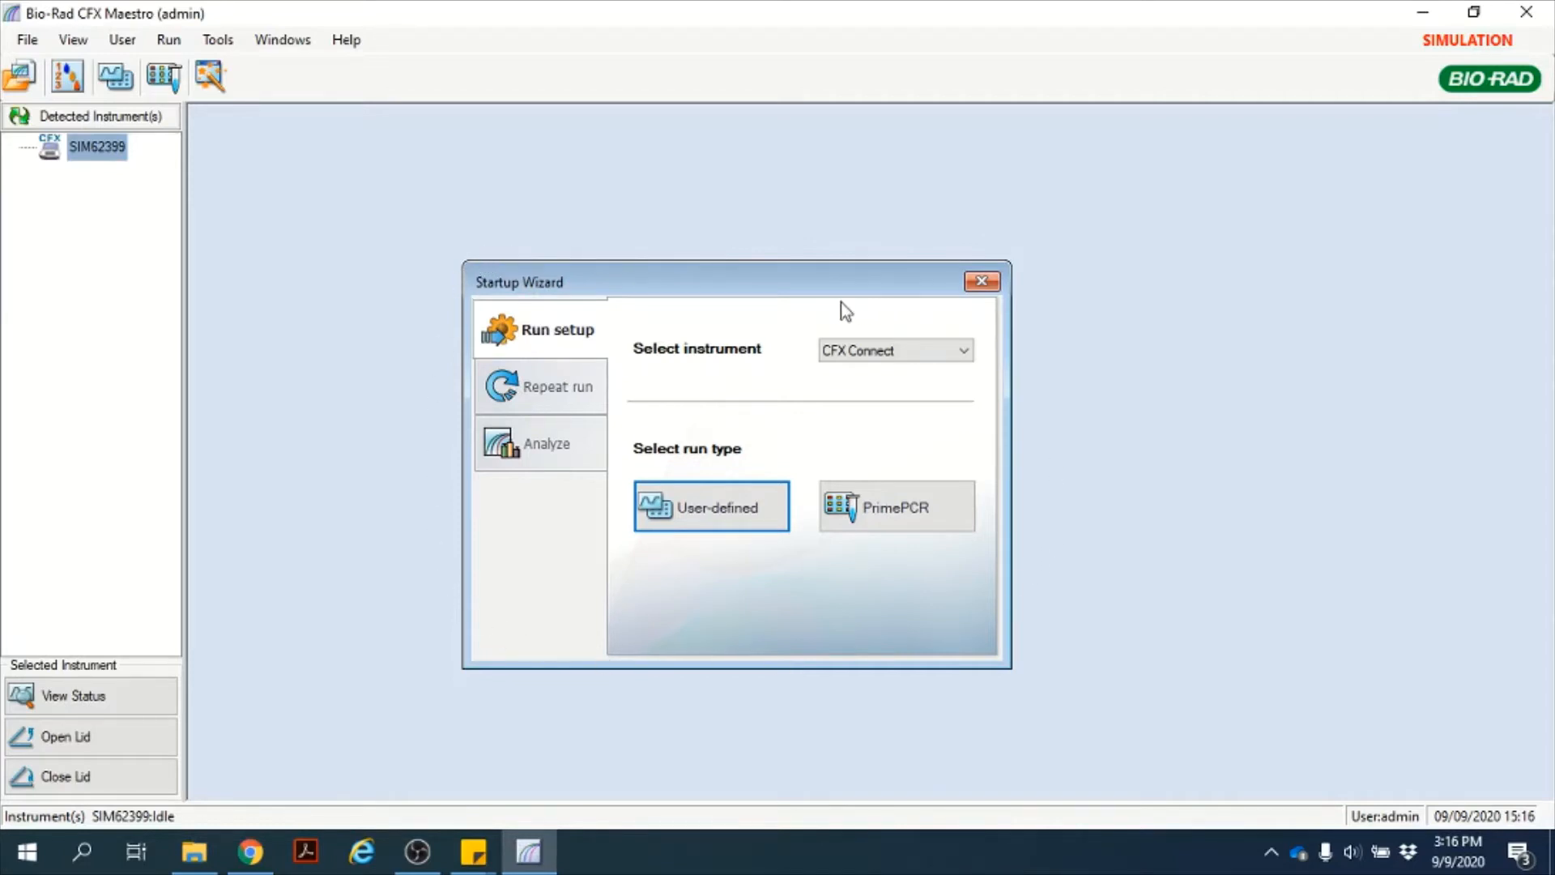
{"action": "left_click", "coordinate": [734, 527]}
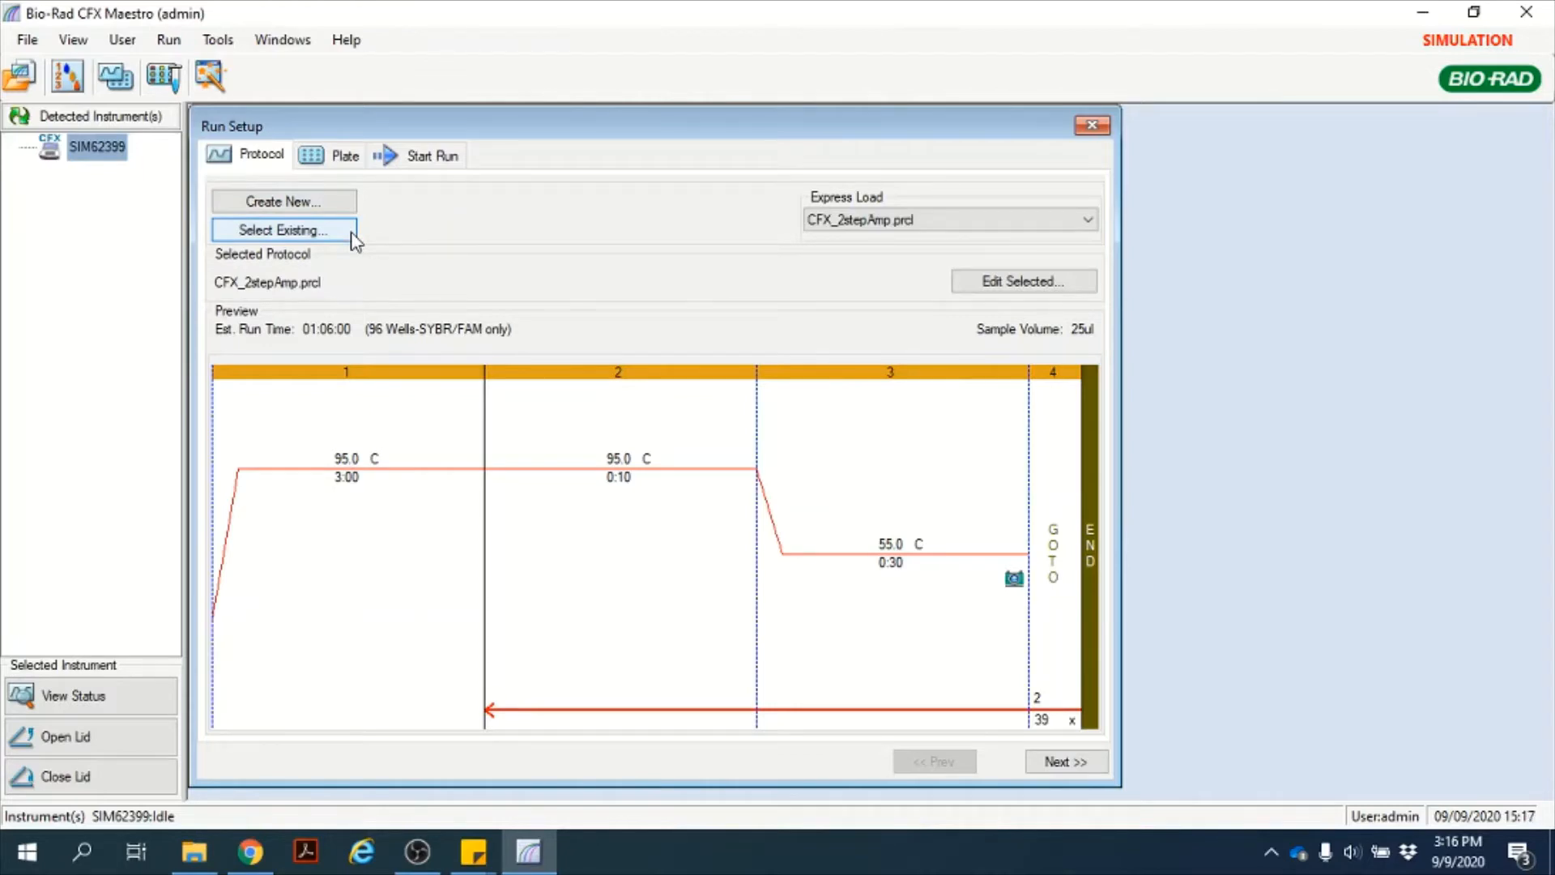
{"action": "left_click", "coordinate": [356, 204]}
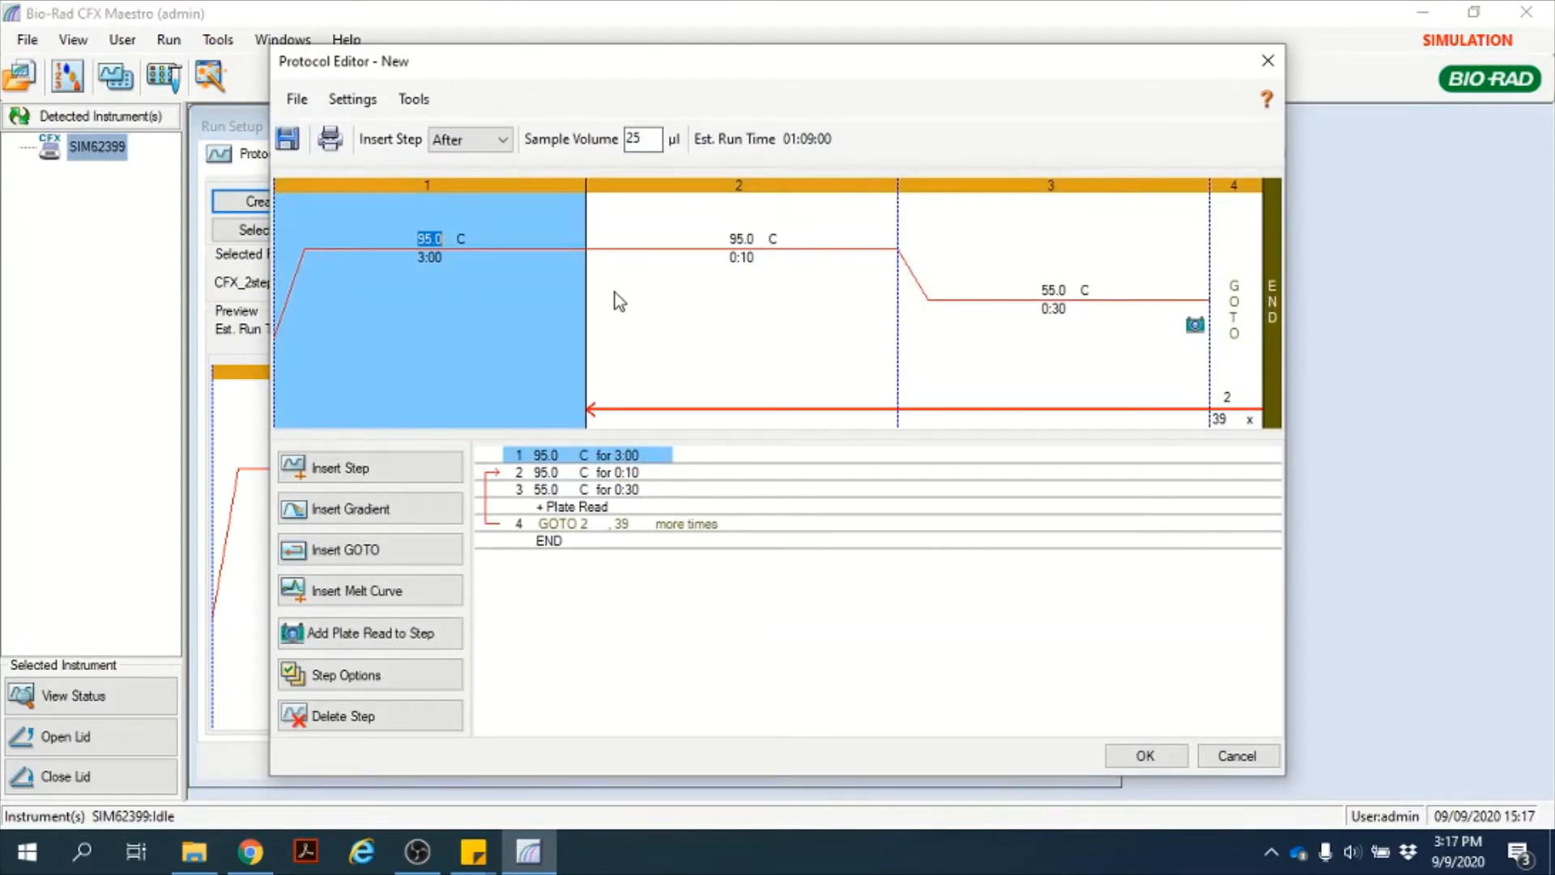
- Set the protocol's sample volume to 20 µl and its first step to 98 °C for 0:10
{"action": "left_click", "coordinate": [648, 142]}
{"action": "type", "text": "20"}
{"action": "left_click", "coordinate": [444, 240]}
{"action": "type", "text": "98"}
{"action": "key", "text": "Return"}
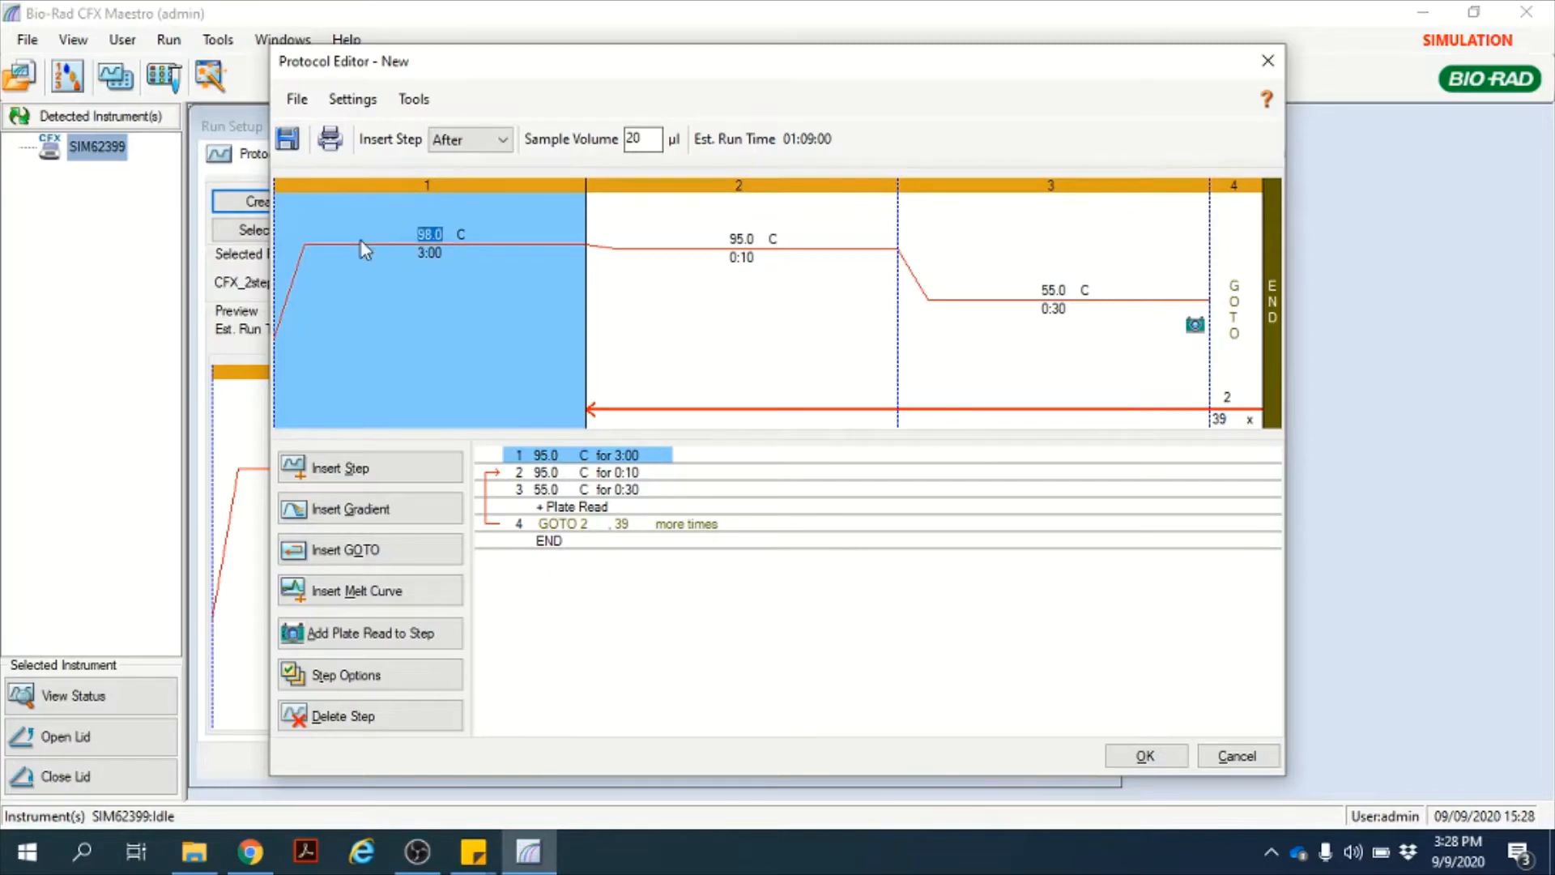
{"action": "key", "text": "Tab"}
{"action": "type", "text": "10"}
{"action": "key", "text": "Return"}
- Insert an extra temperature step after step 1 and delete it again
{"action": "left_click", "coordinate": [418, 470]}
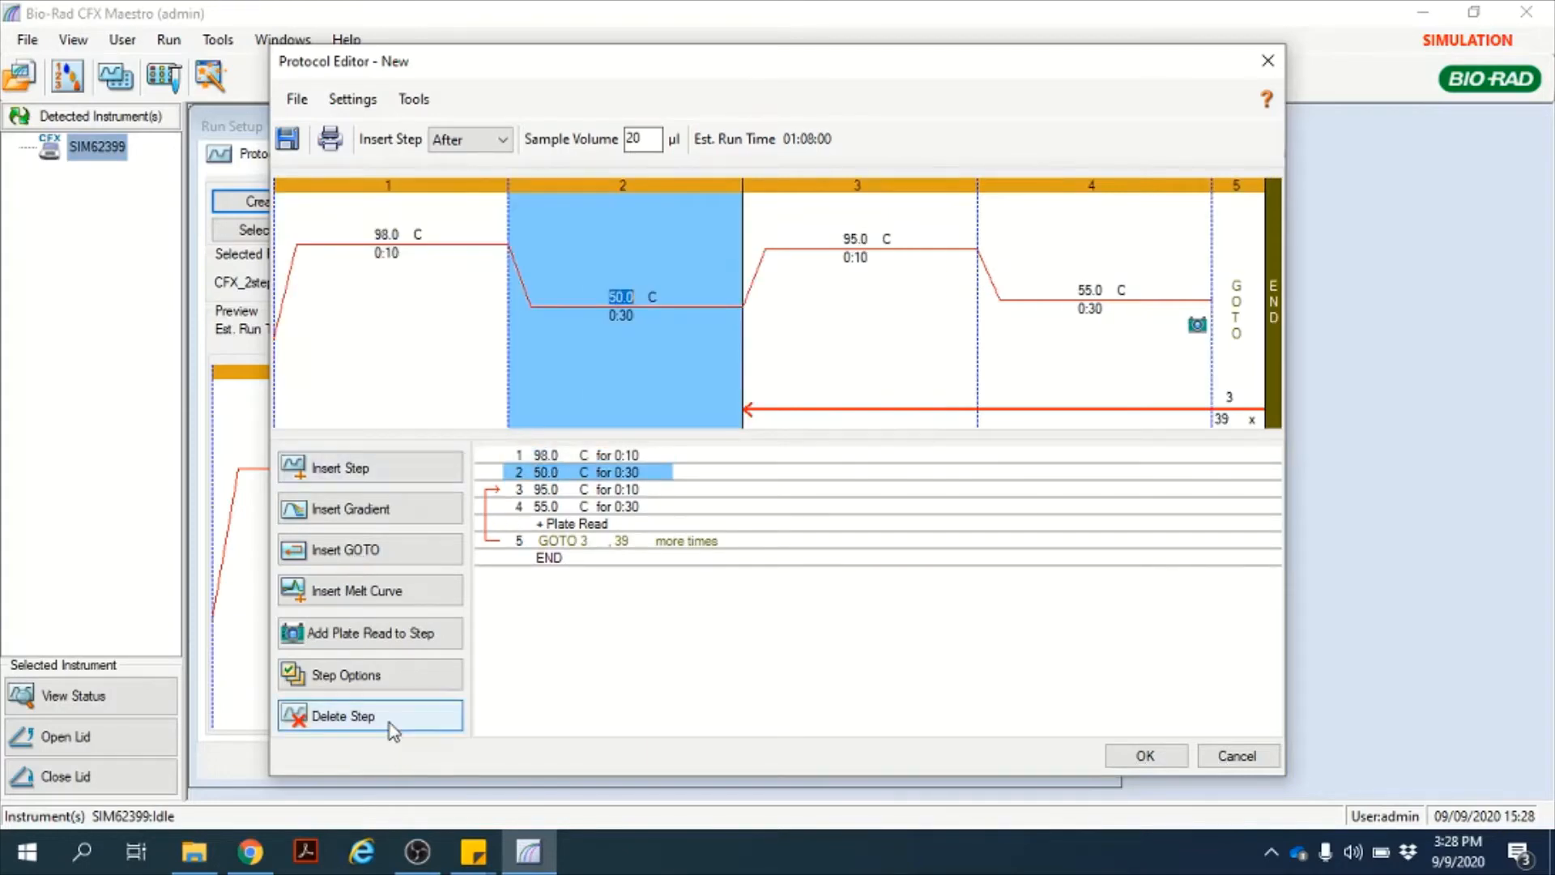
{"action": "left_click", "coordinate": [393, 729]}
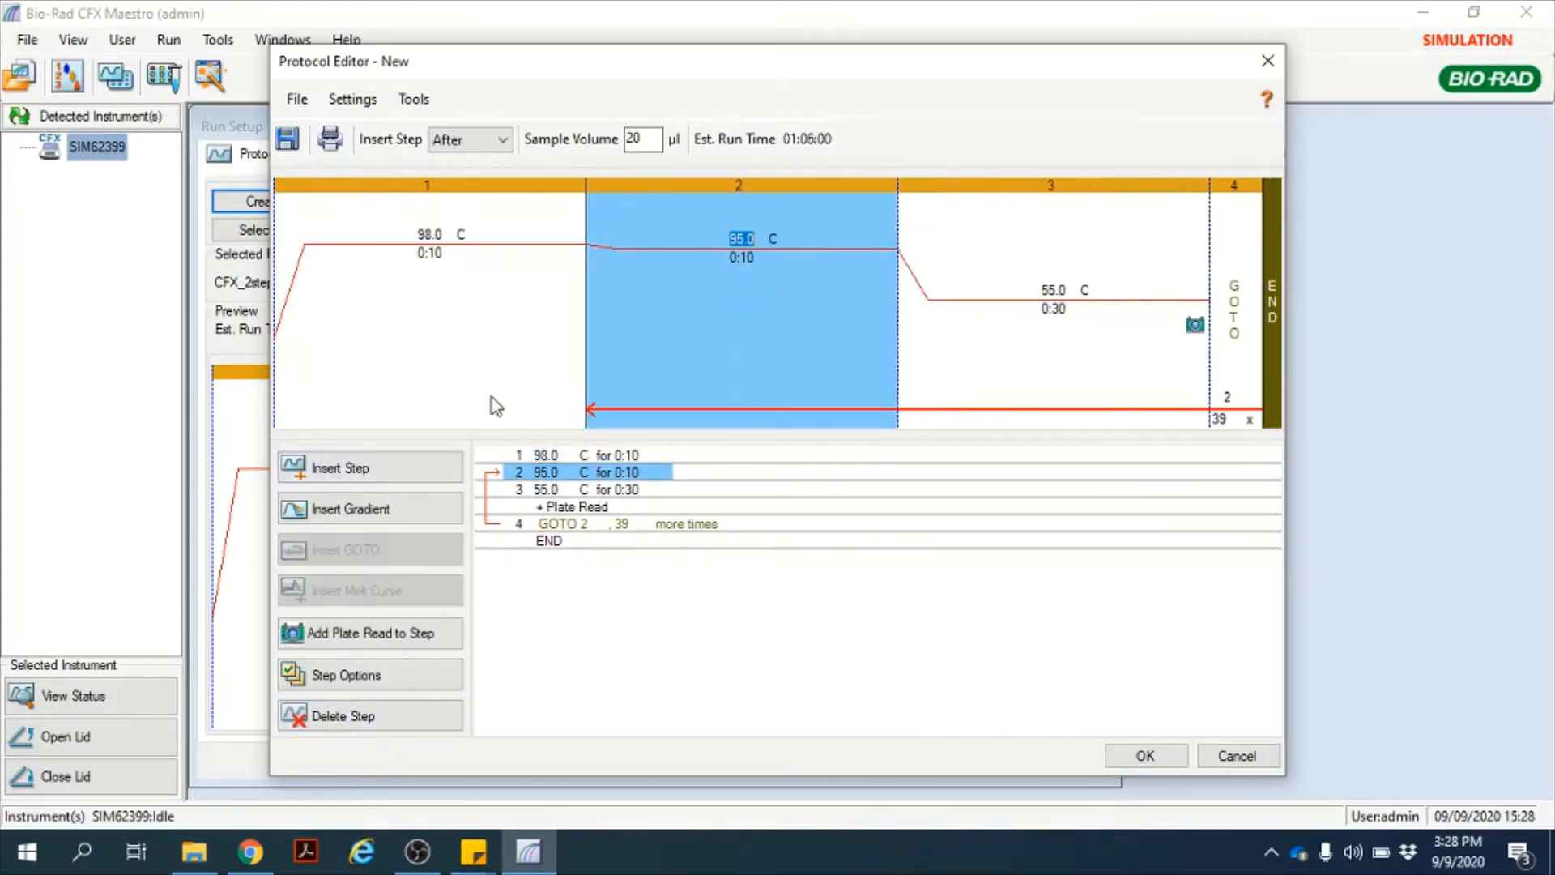
- Insert a melt curve after the GOTO step of the protocol
{"action": "left_click", "coordinate": [1077, 324]}
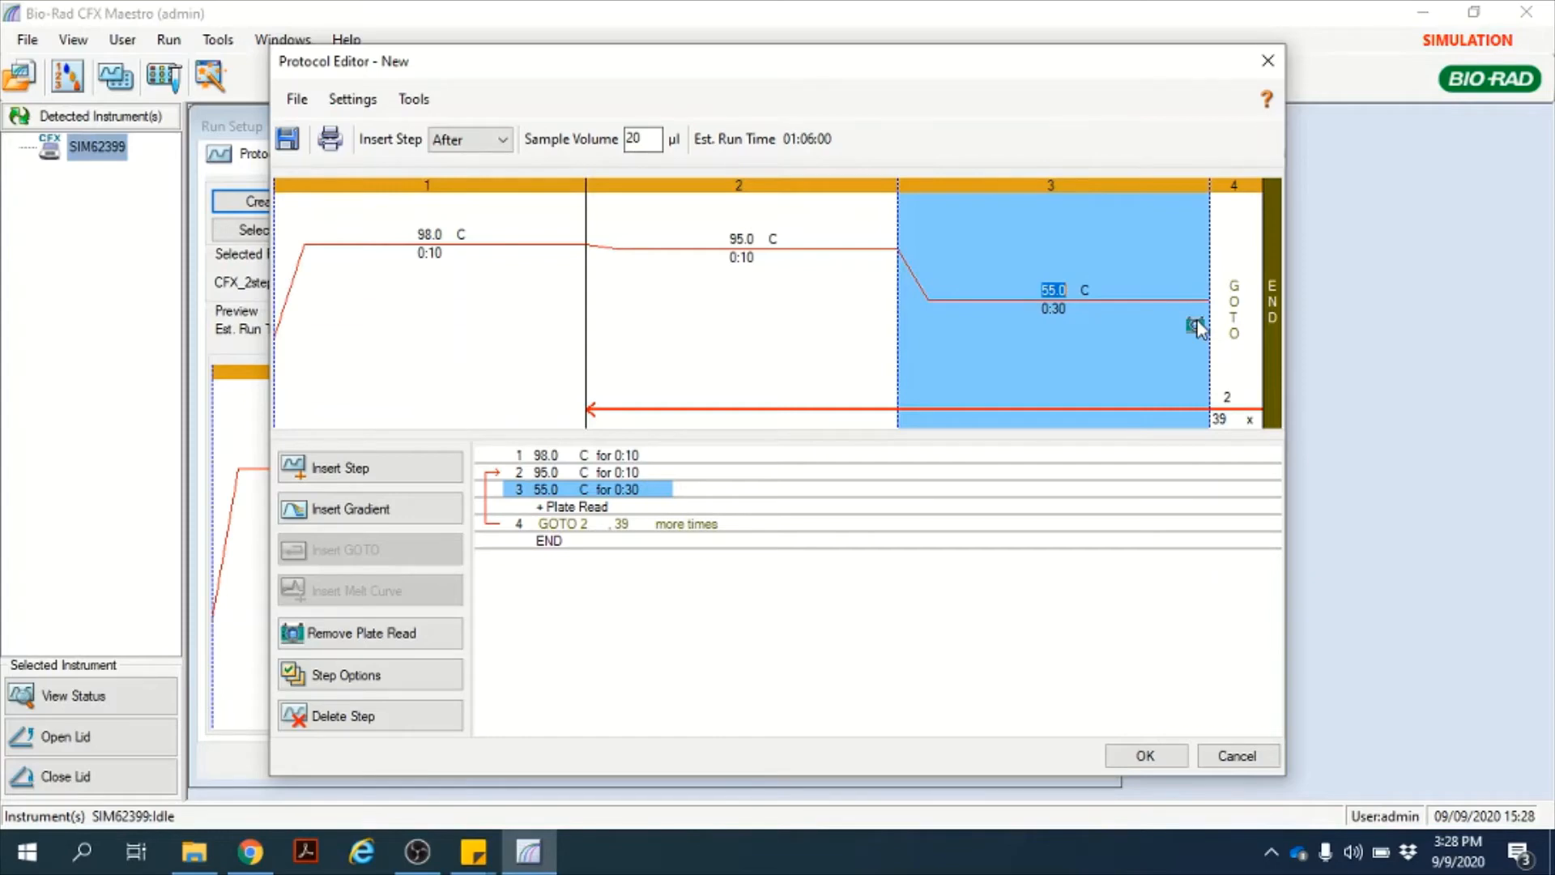
{"action": "left_click", "coordinate": [1220, 420]}
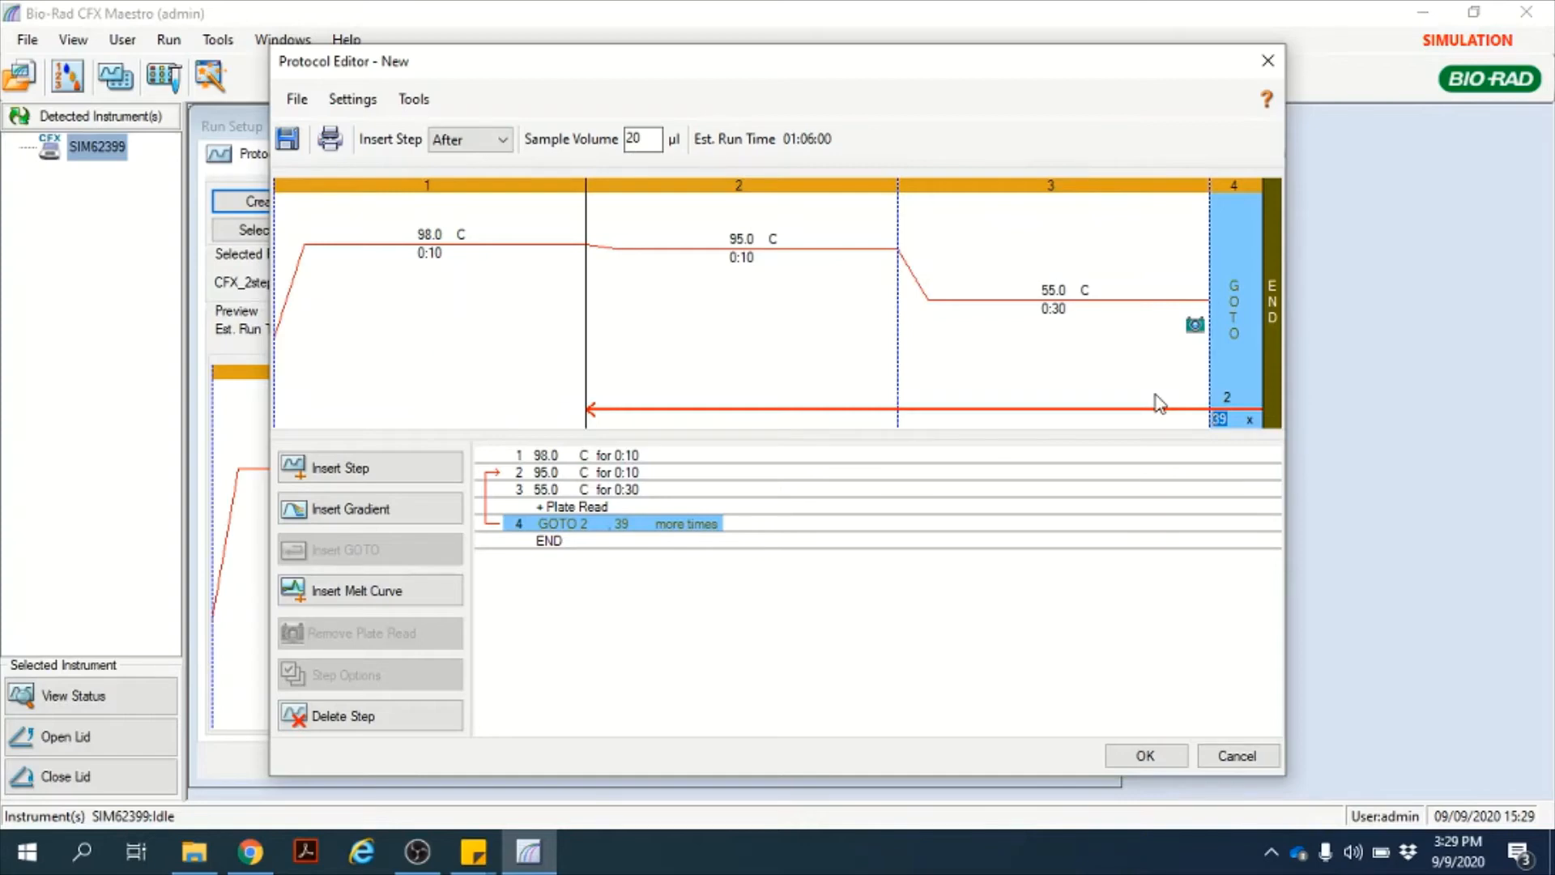
{"action": "left_click", "coordinate": [439, 600]}
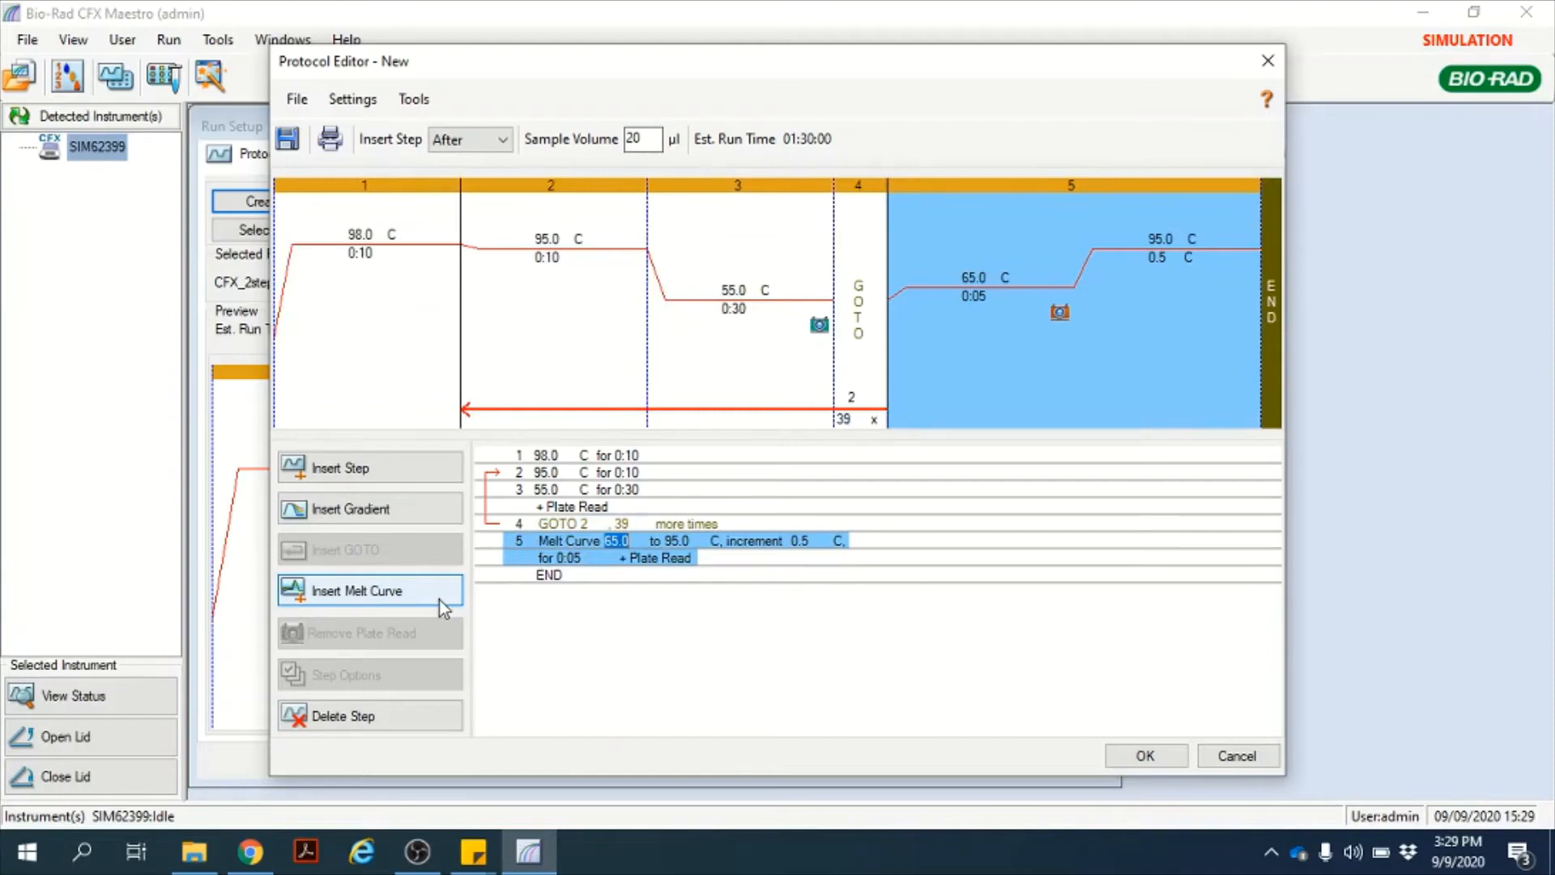
- Insert a gradient step after step 2, with a range of 24 °C and row E at 60 °C
{"action": "left_click", "coordinate": [584, 372]}
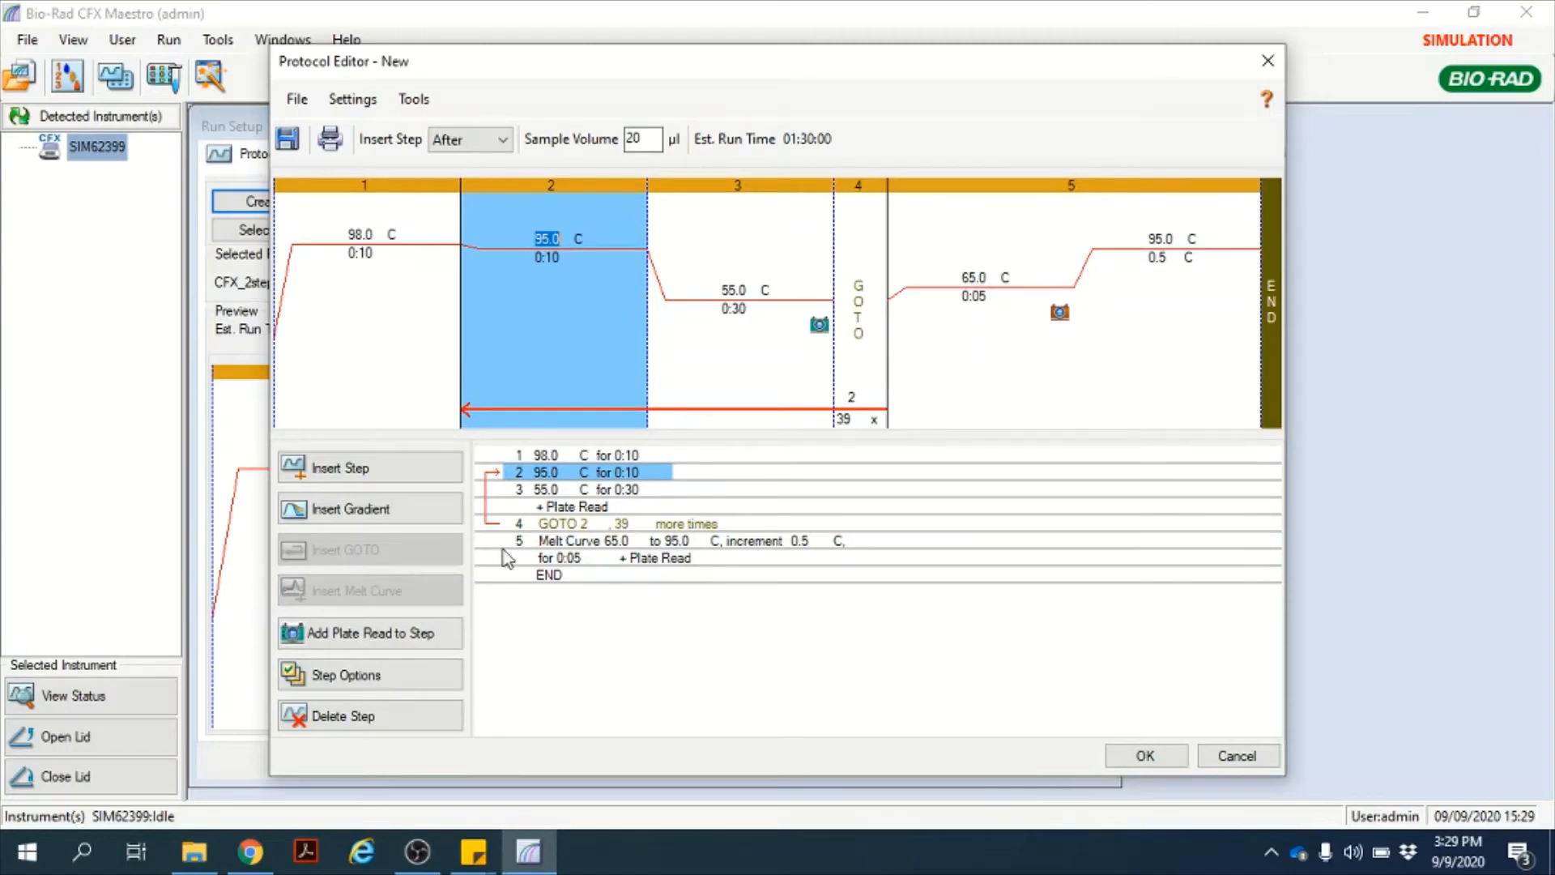
{"action": "left_click", "coordinate": [393, 514]}
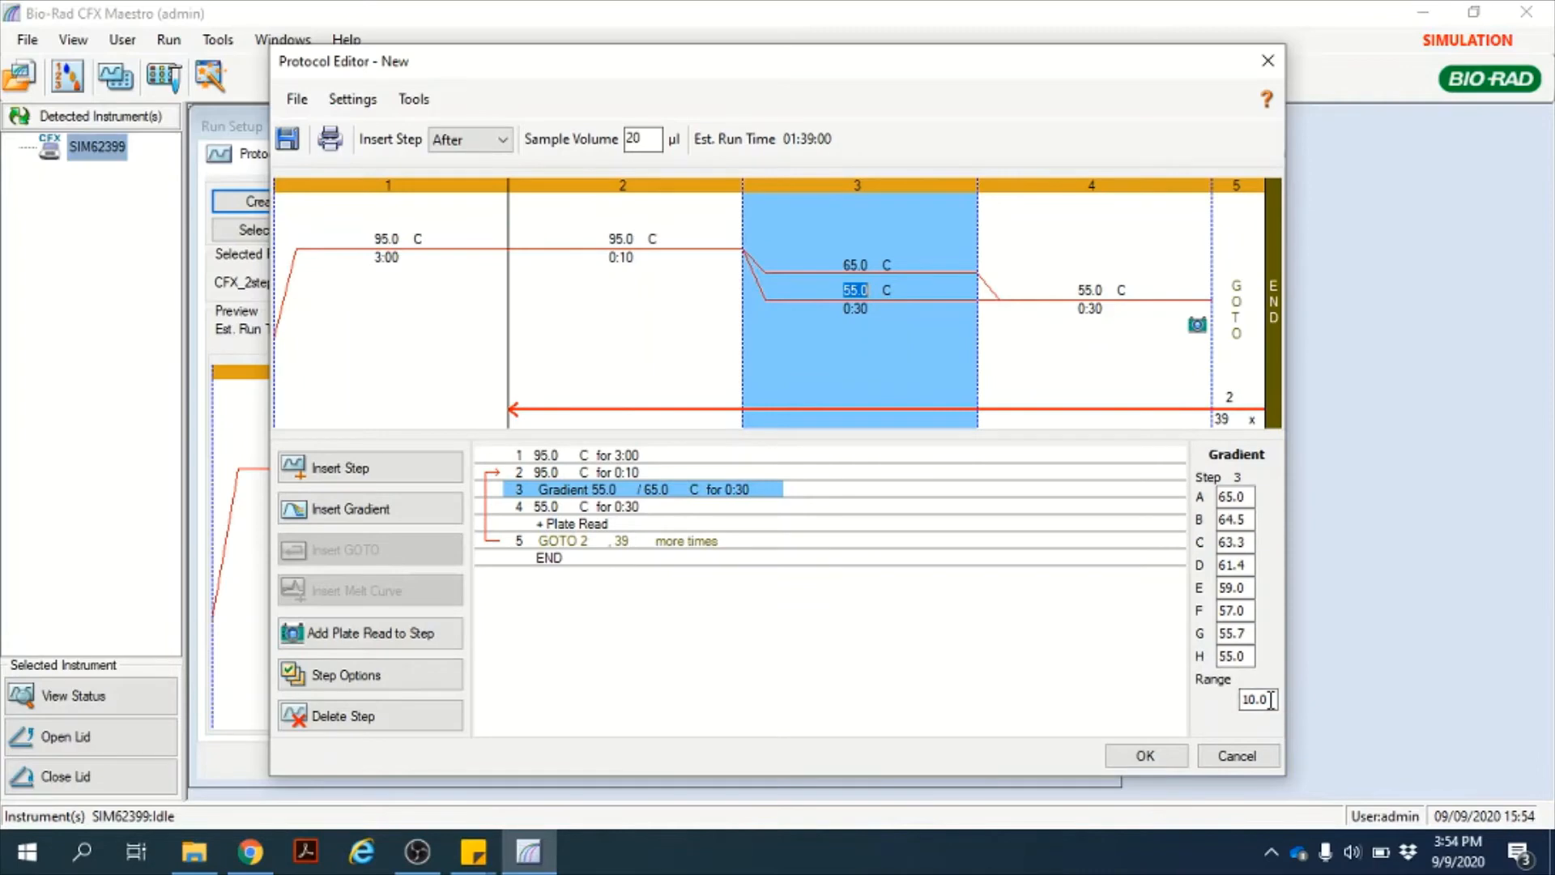
{"action": "double_click", "coordinate": [1271, 699]}
{"action": "type", "text": "24"}
{"action": "left_click", "coordinate": [1247, 609]}
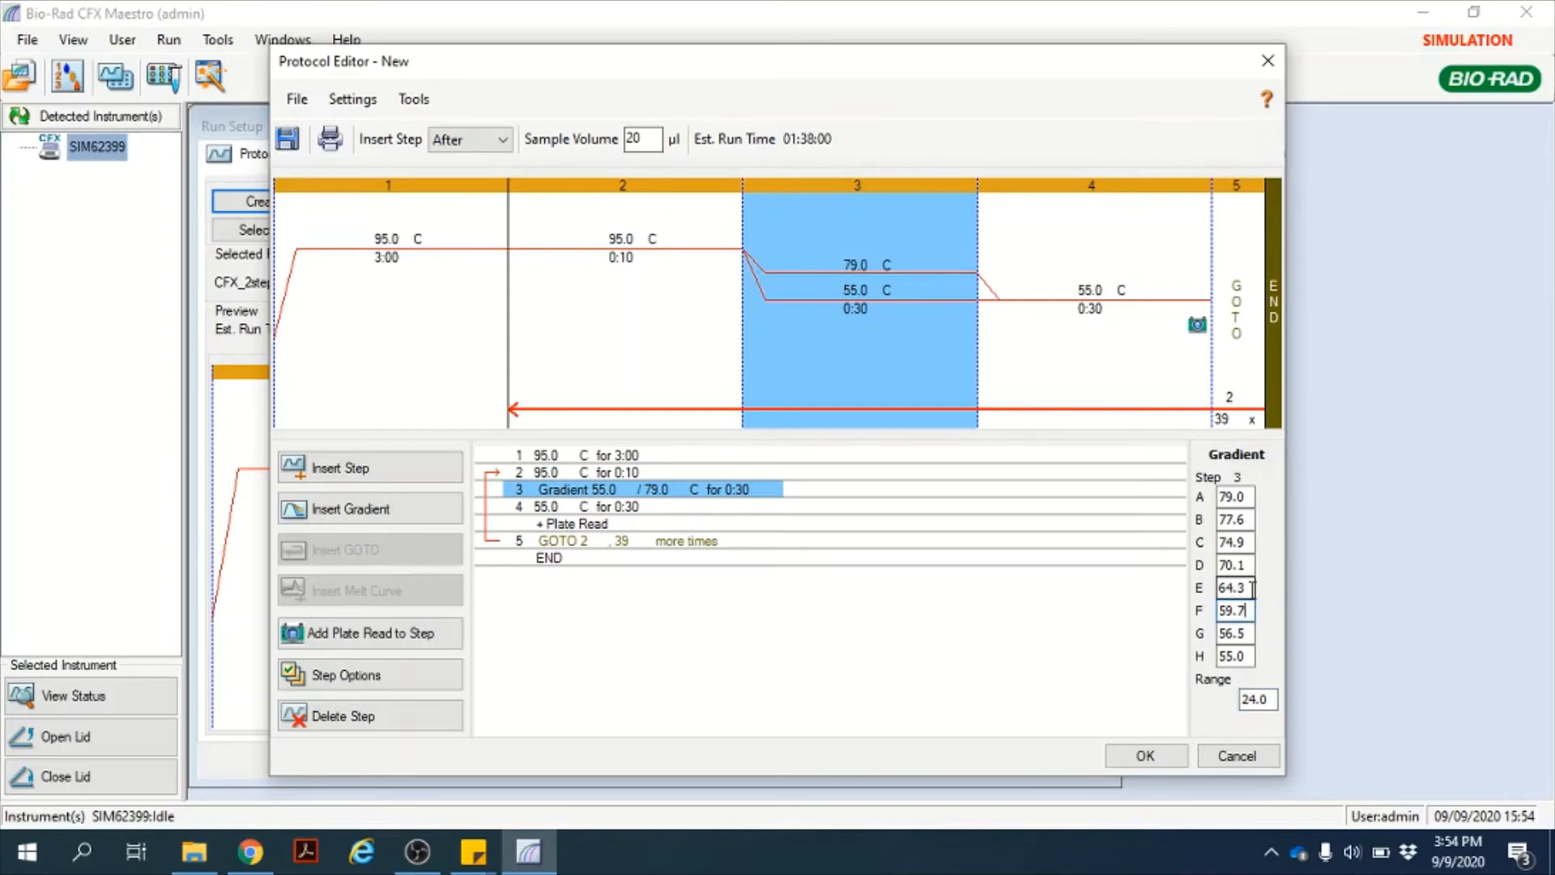
{"action": "left_click", "coordinate": [1253, 588]}
{"action": "type", "text": "60"}
{"action": "left_click", "coordinate": [1230, 610]}
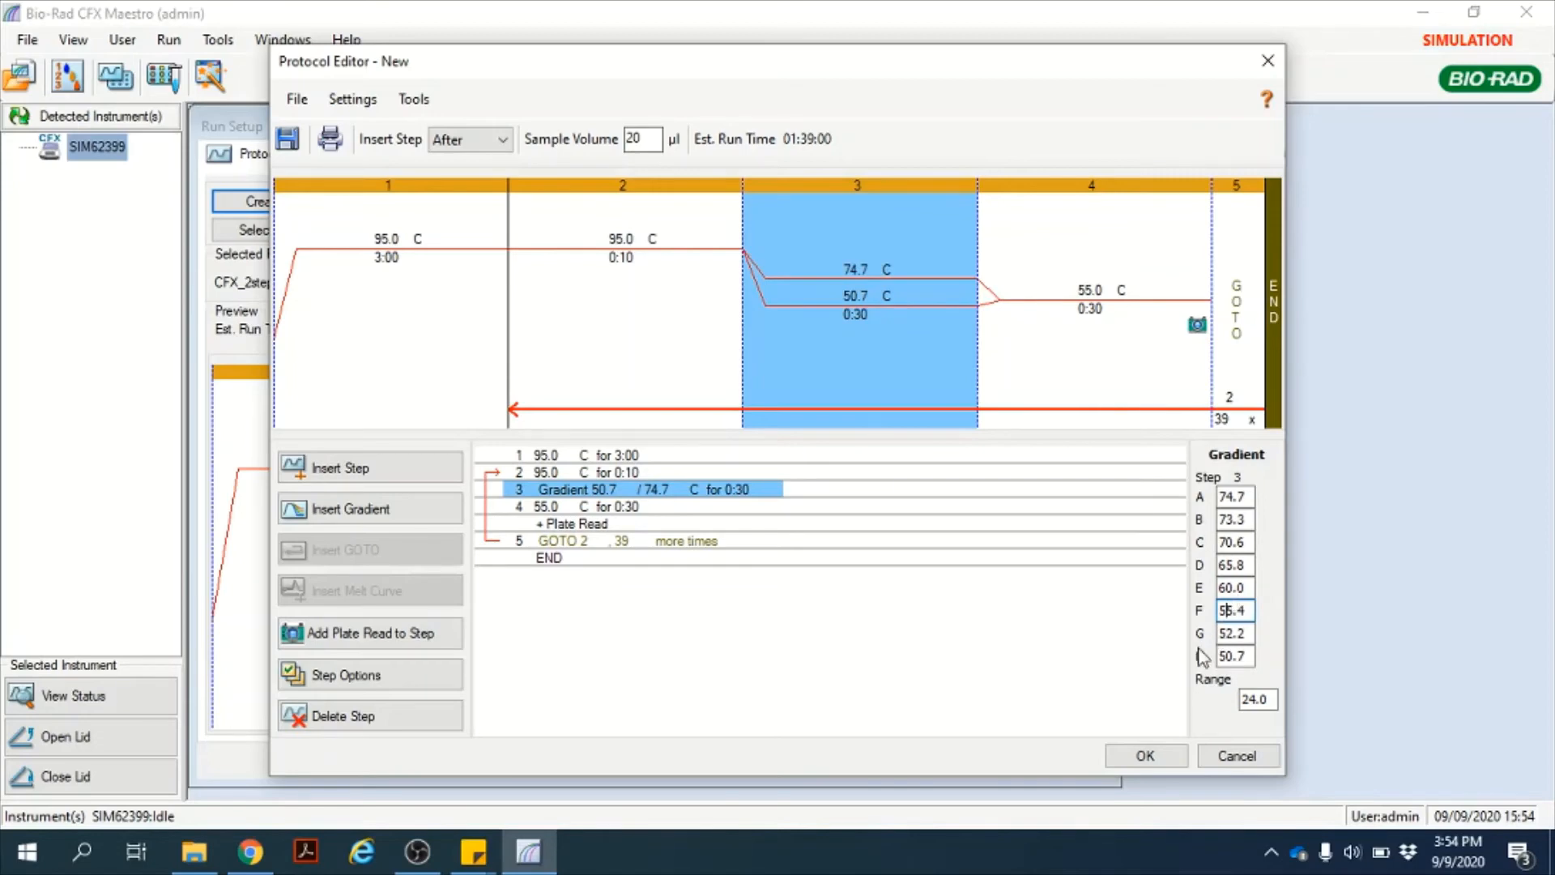
- Accept the protocol and save it to the Desktop as test protocol 2
{"action": "left_click", "coordinate": [1151, 760]}
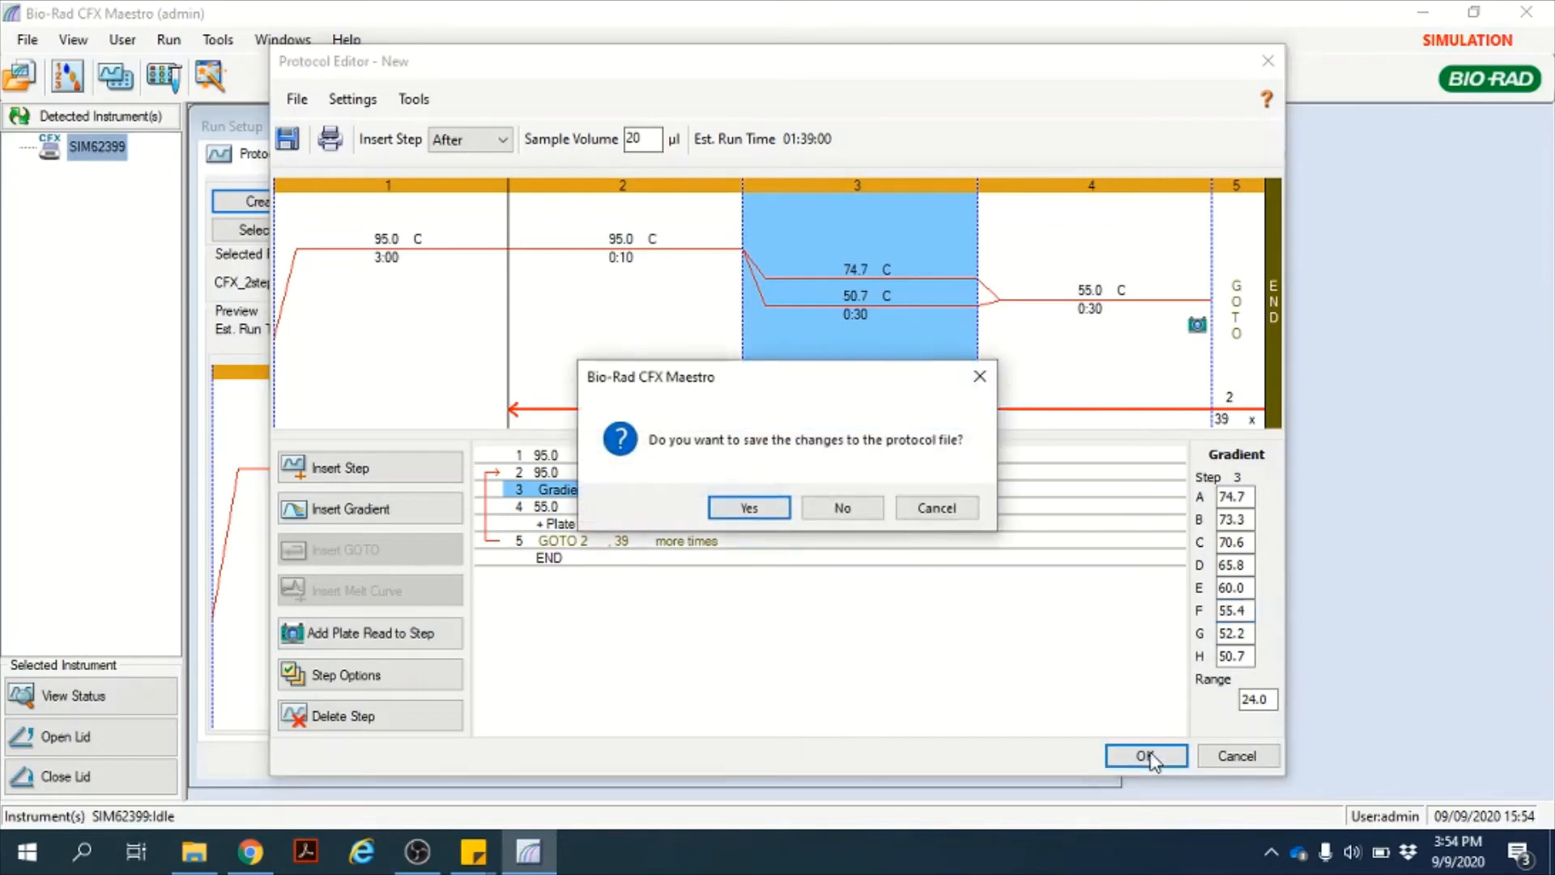
{"action": "left_click", "coordinate": [775, 511]}
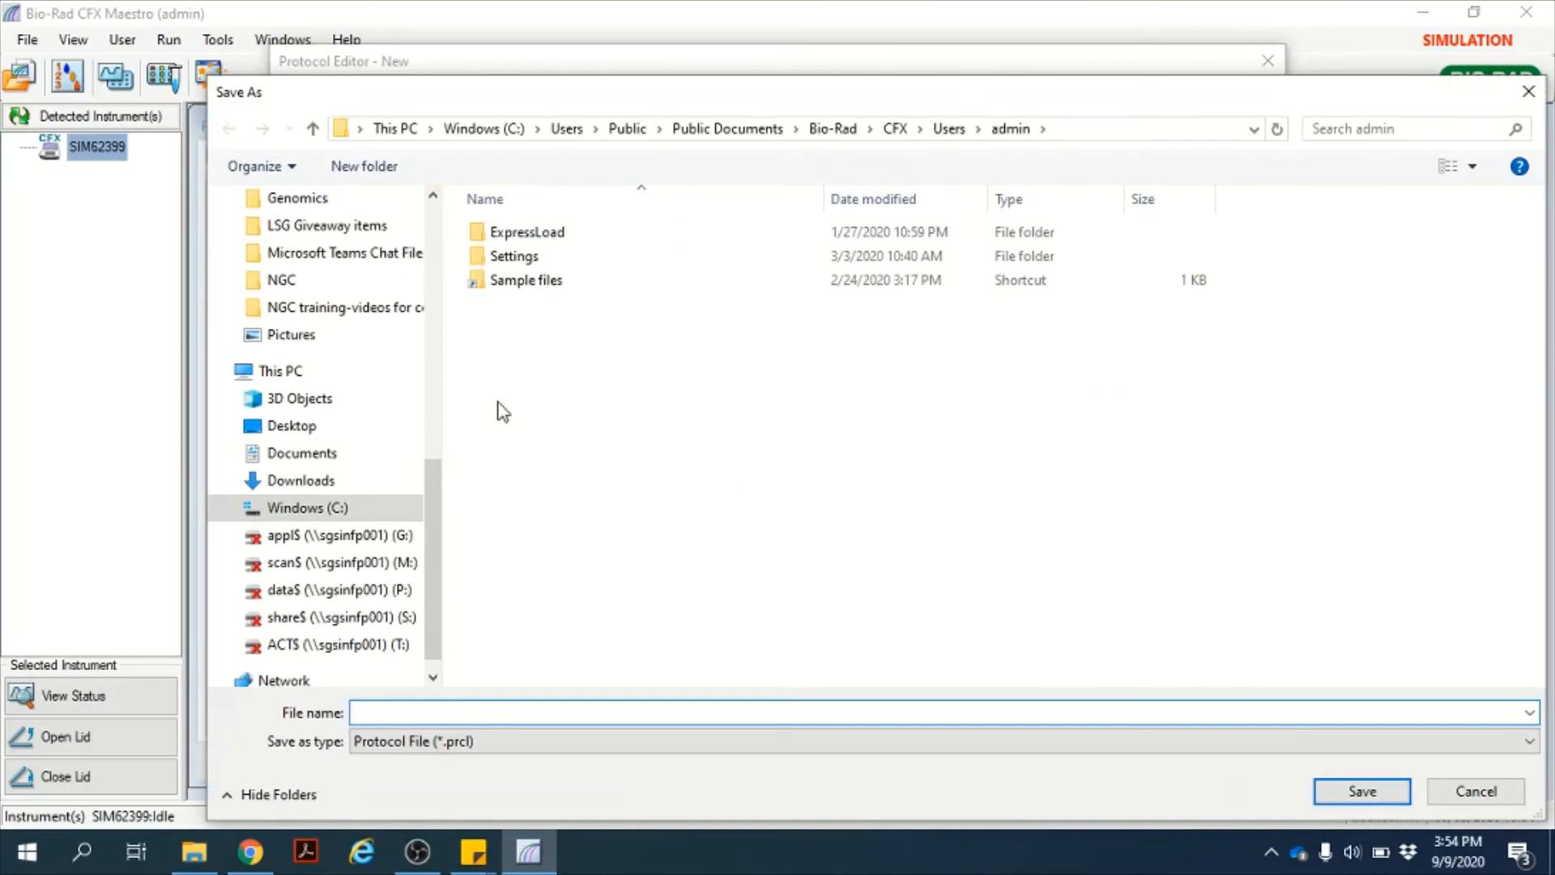
{"action": "left_click", "coordinate": [353, 428]}
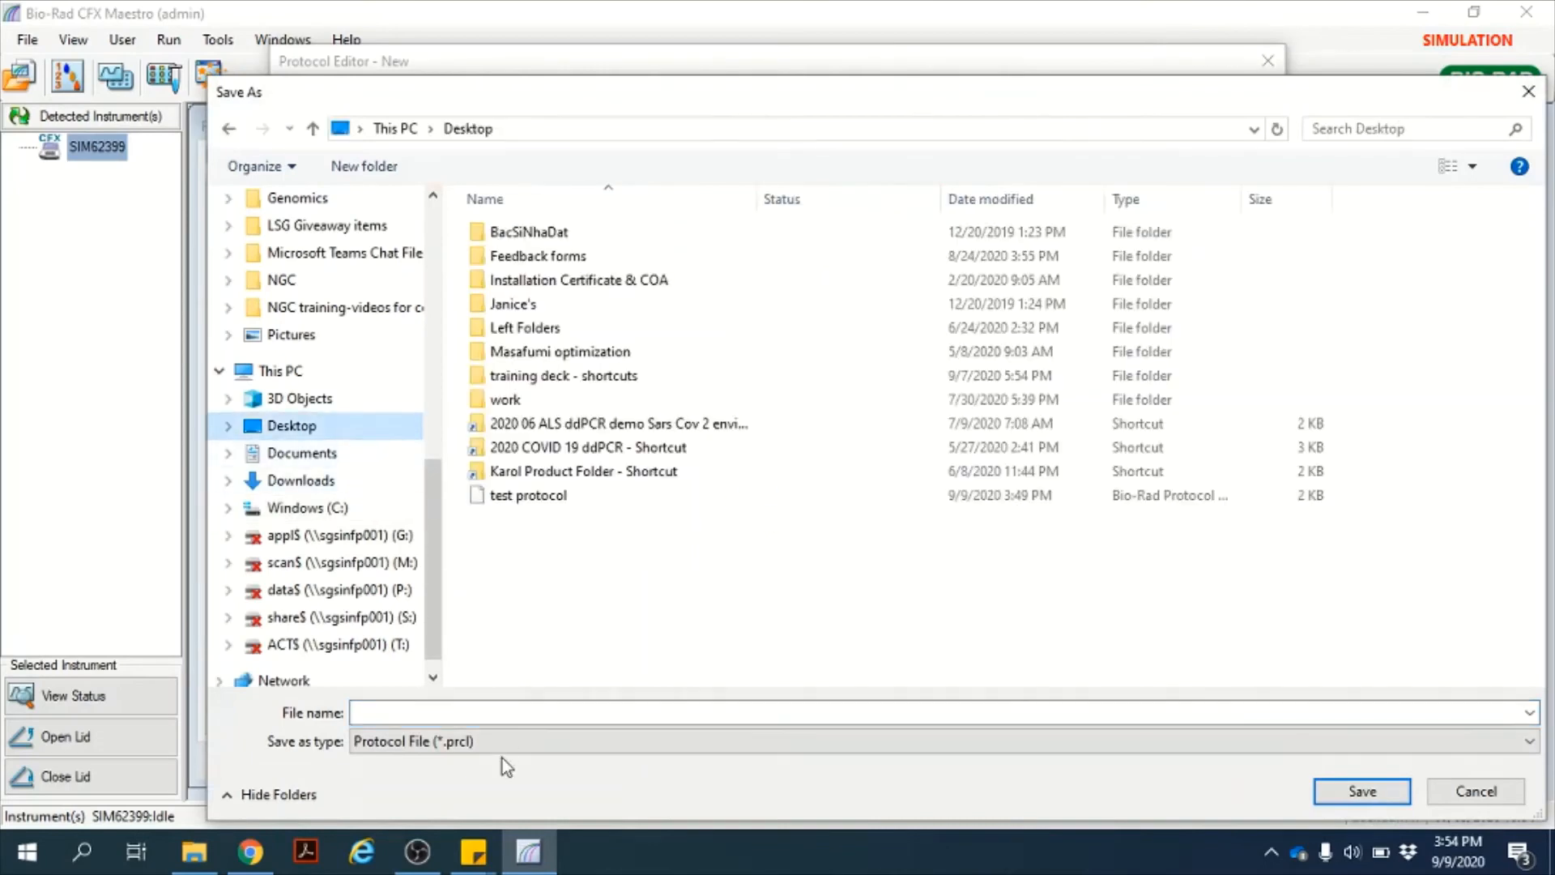
{"action": "left_click", "coordinate": [511, 711]}
{"action": "type", "text": "t"}
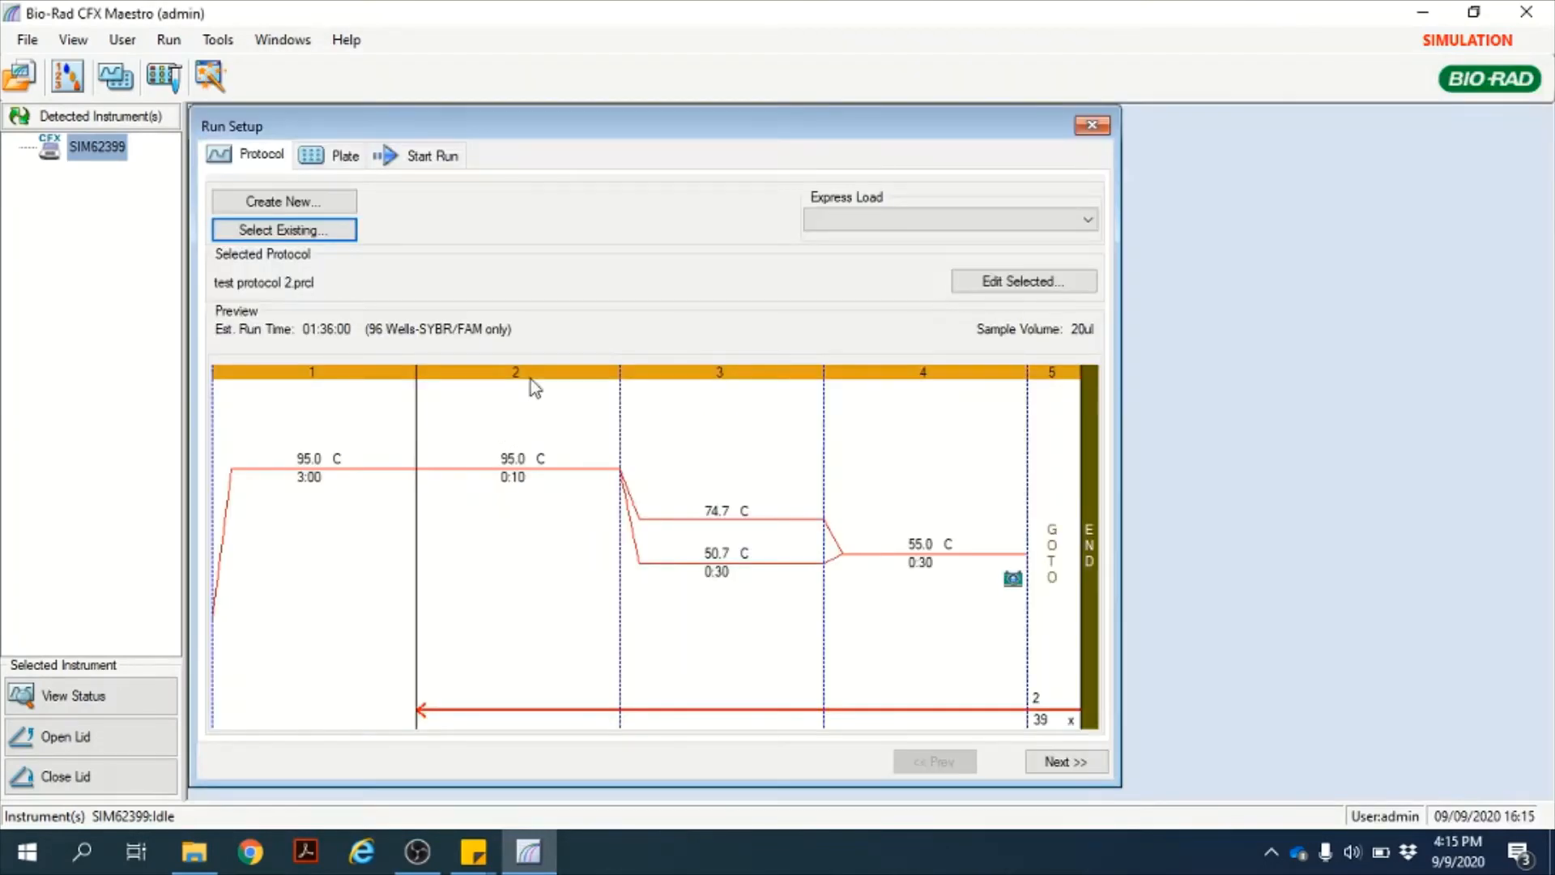
- Review the plate files available for express loading and keep Quick Plate_96 wells_SYBR Only.pltd selected
{"action": "left_click", "coordinate": [320, 158]}
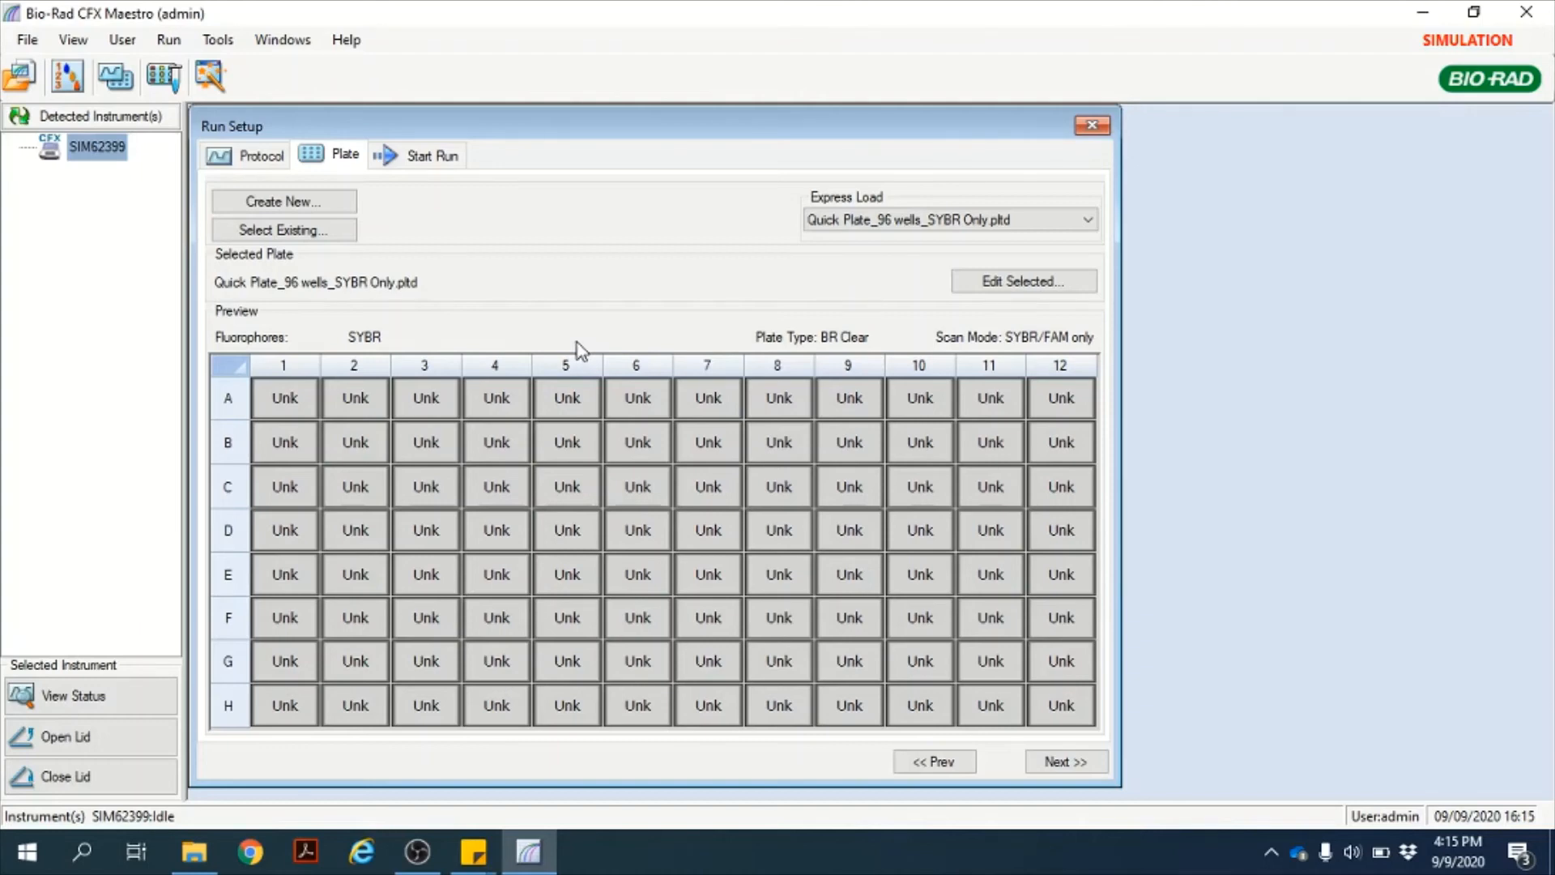
{"action": "left_click", "coordinate": [1091, 227]}
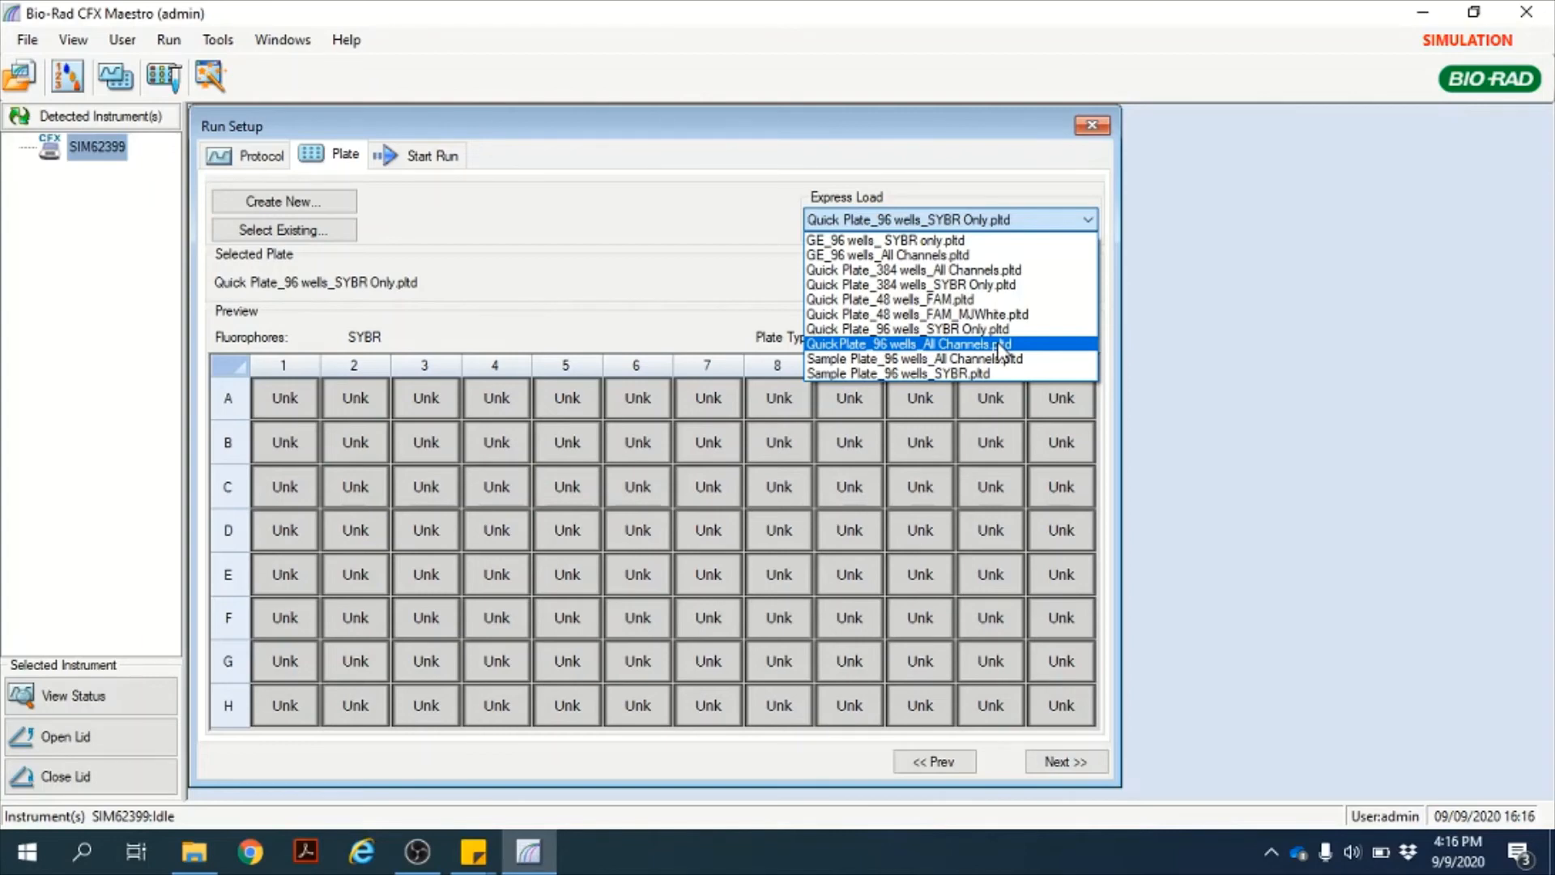
{"action": "left_click", "coordinate": [677, 344]}
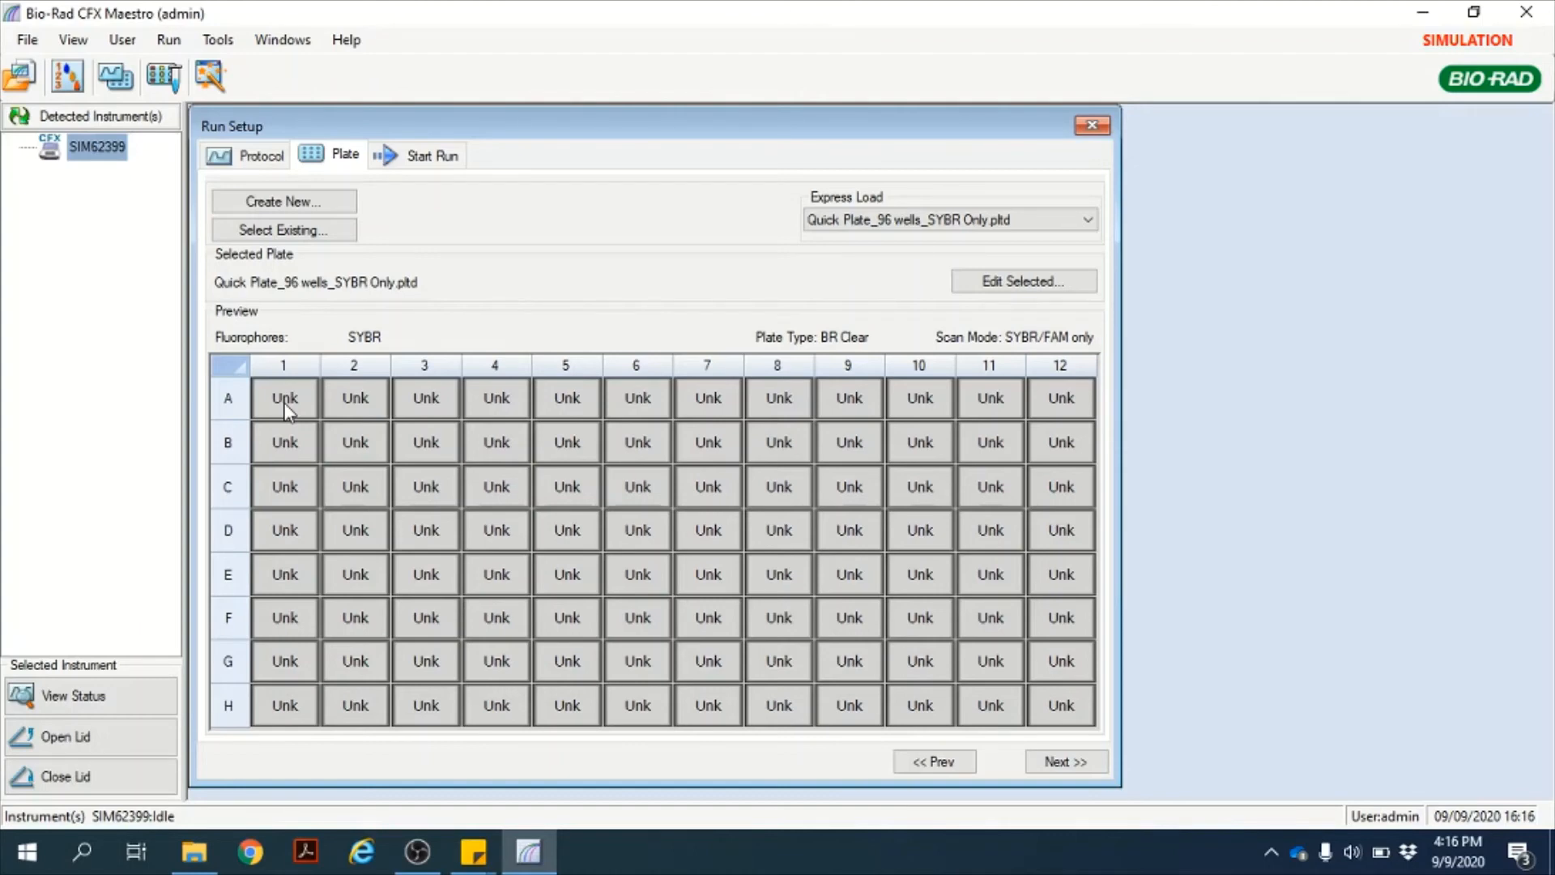
- Open and close the lid of block SIM62399 from the final page of the run setup
{"action": "left_click", "coordinate": [429, 155]}
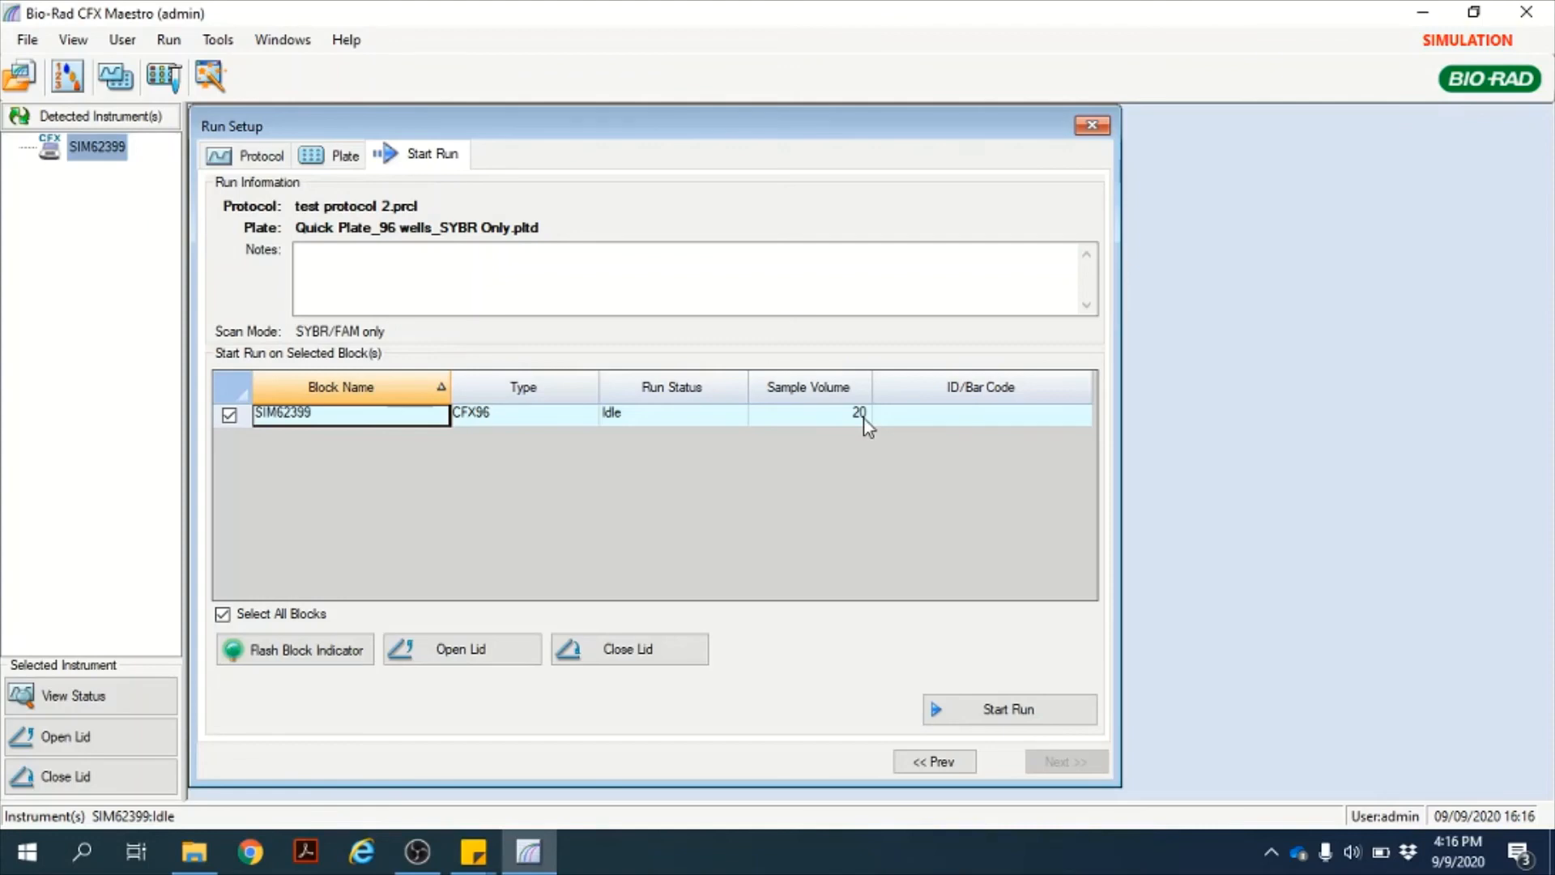
{"action": "left_click", "coordinate": [512, 658]}
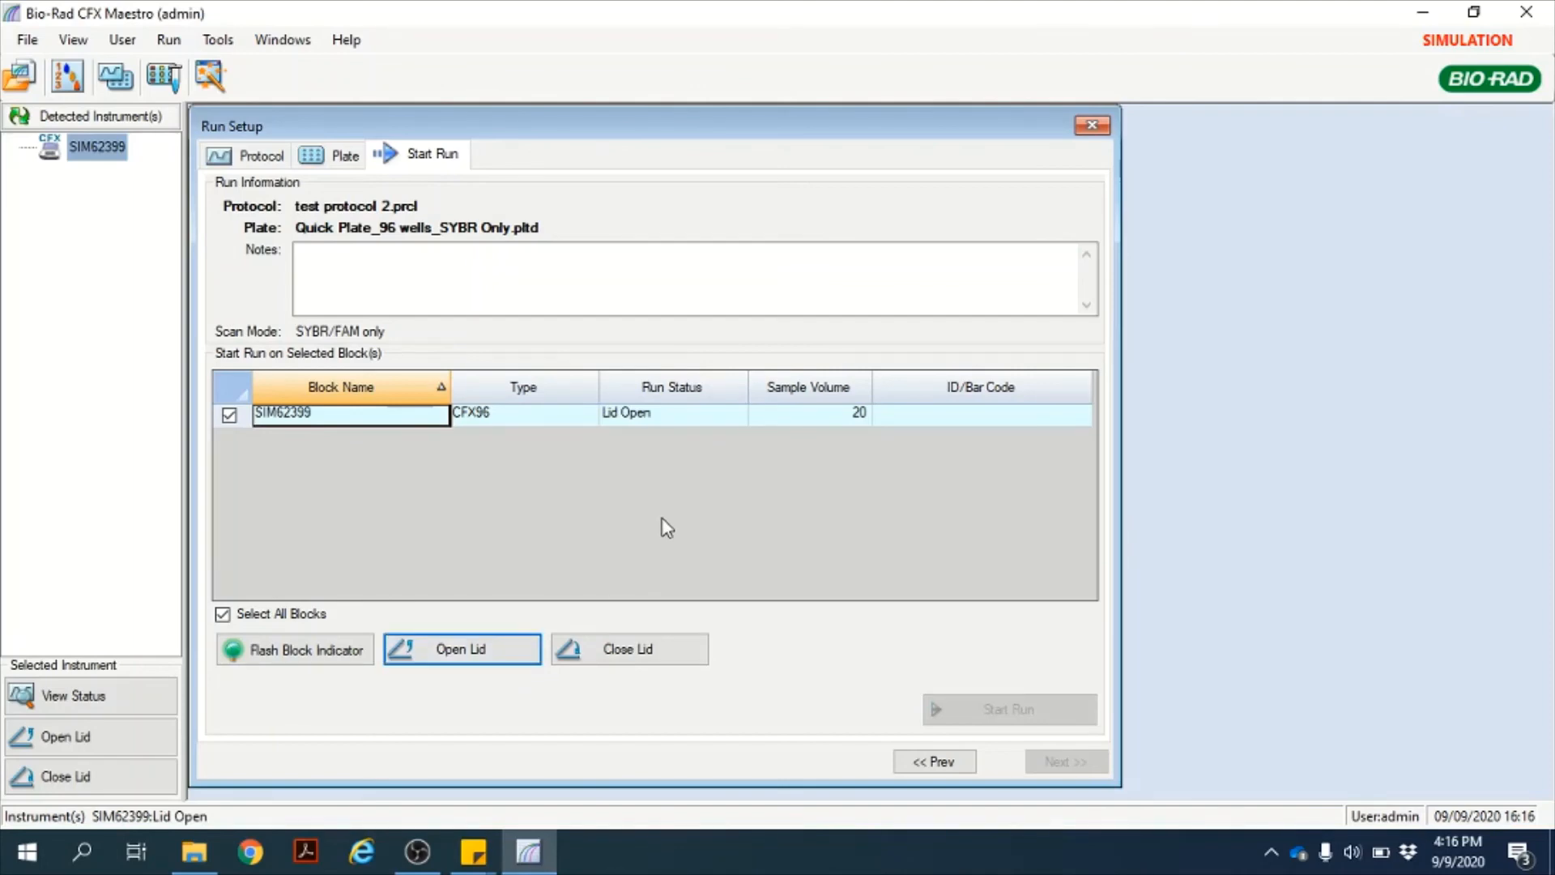
{"action": "left_click", "coordinate": [588, 660]}
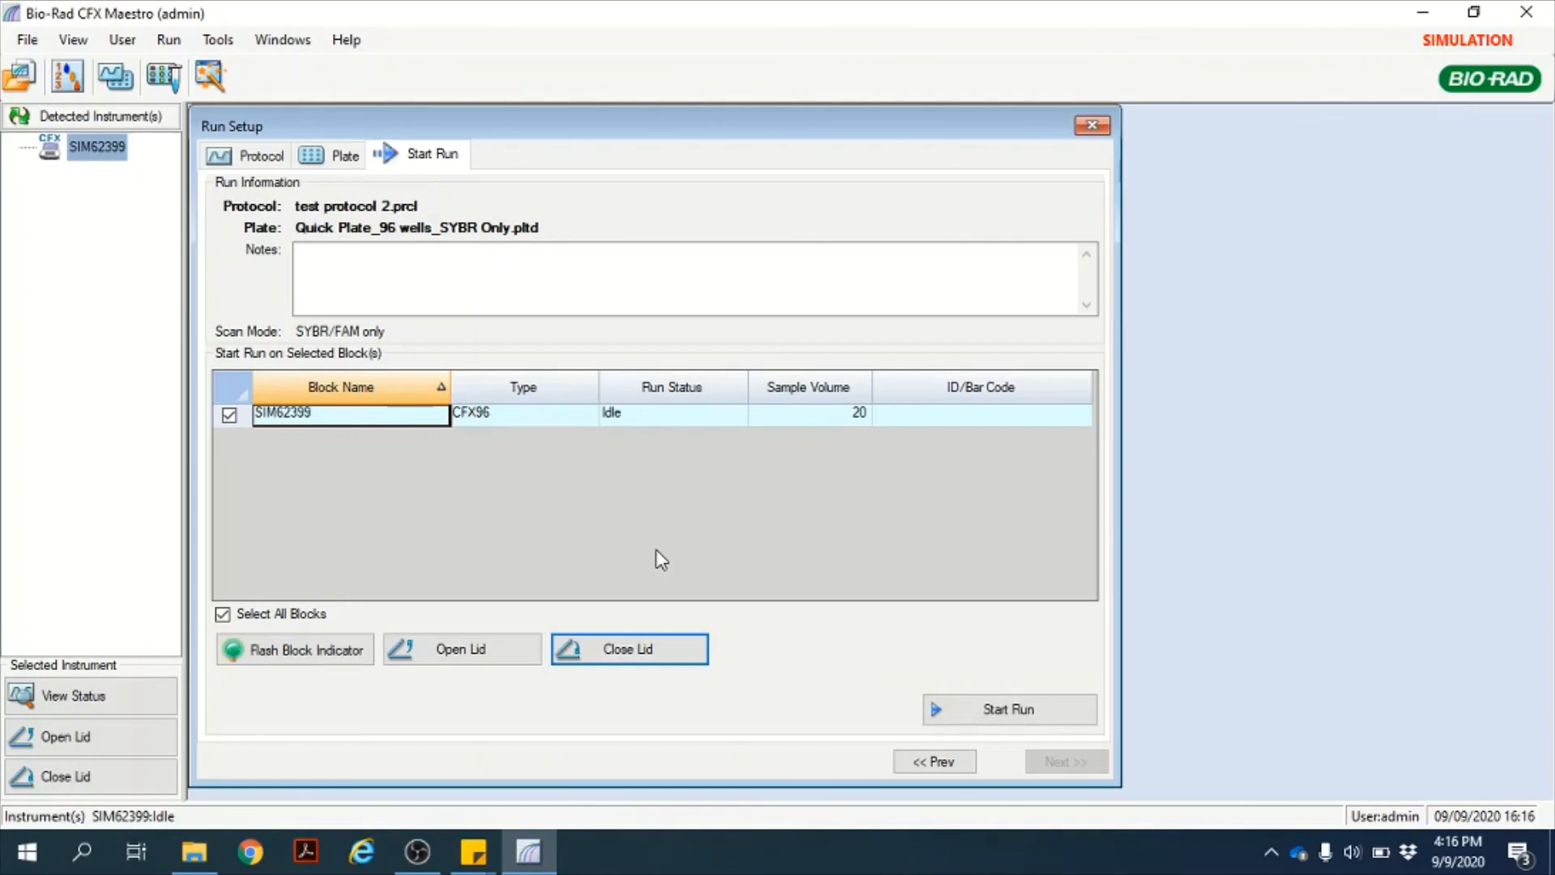
- Start the run and save its PCR data file to the Desktop as ",fastraining"
{"action": "left_click", "coordinate": [978, 713]}
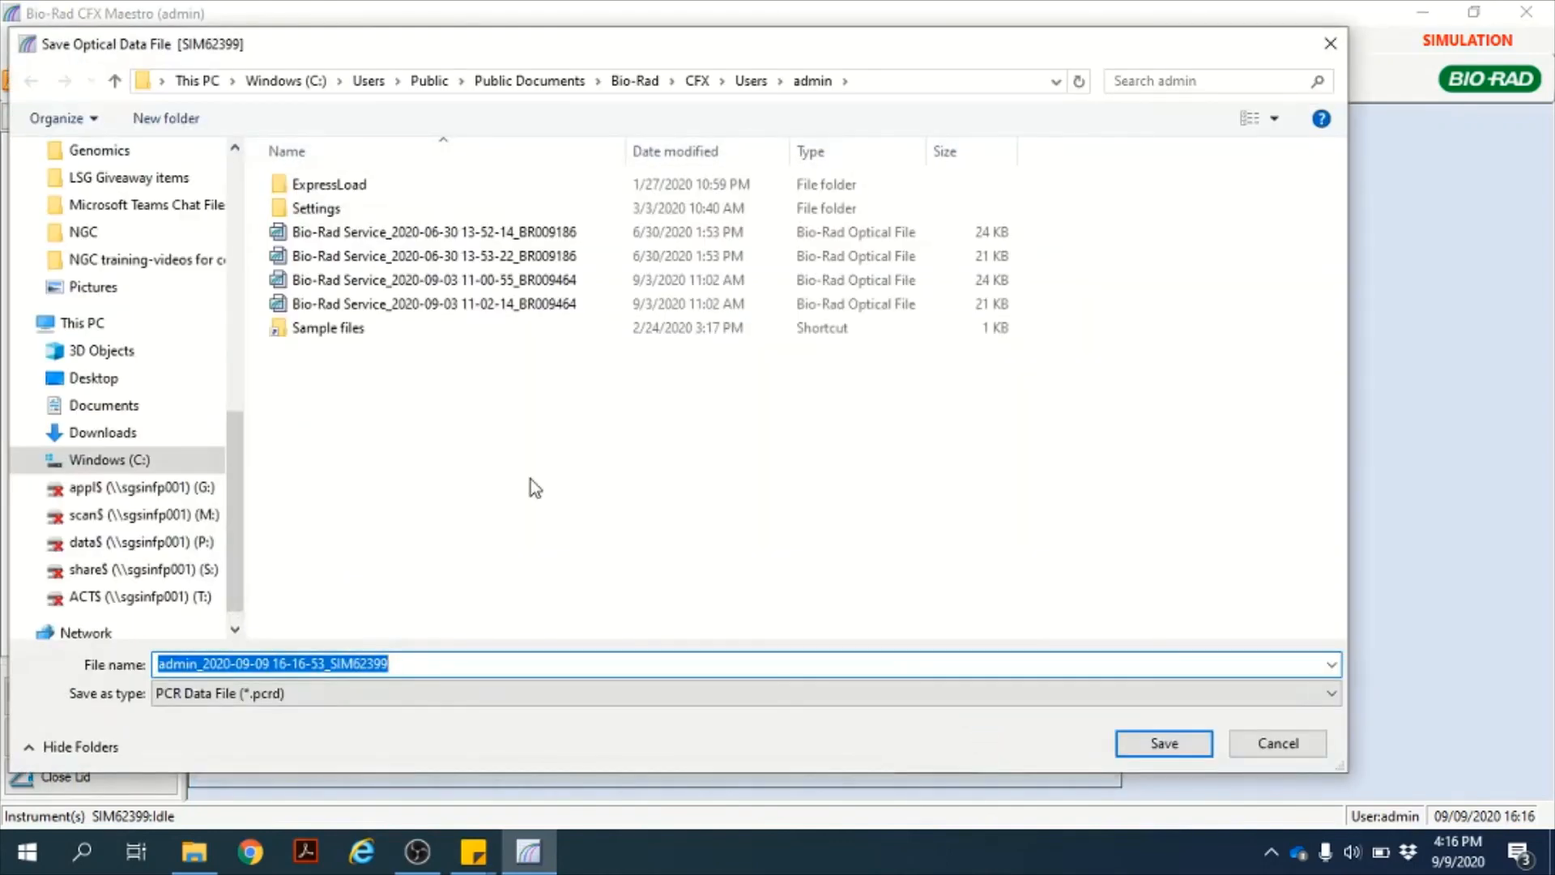
{"action": "left_click", "coordinate": [102, 381]}
{"action": "left_click", "coordinate": [410, 662]}
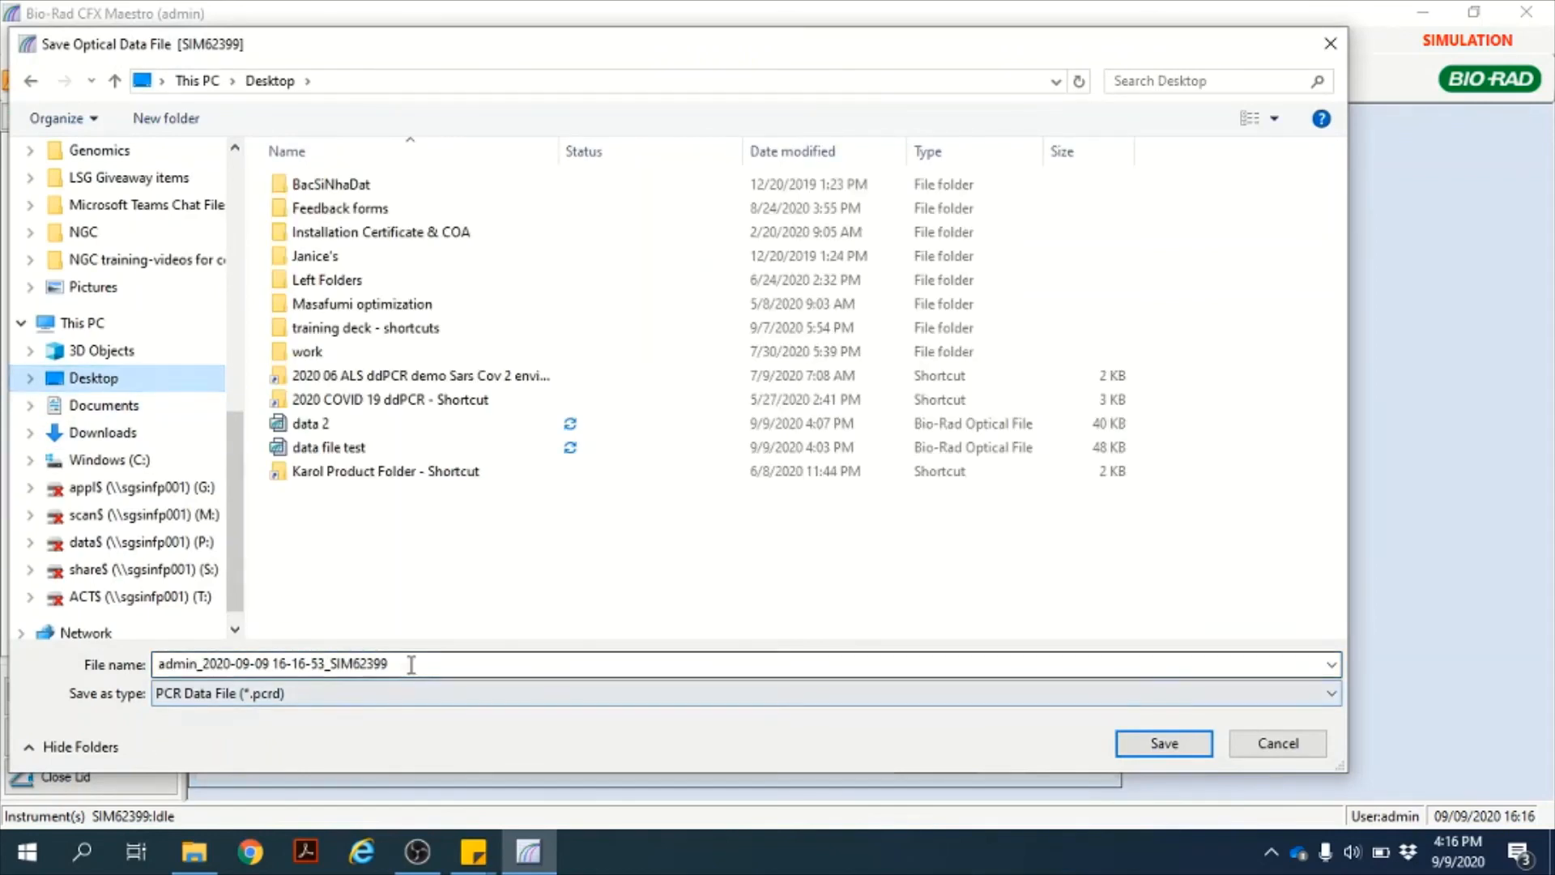
{"action": "key", "text": "ctrl+a"}
{"action": "type", "text": ","}
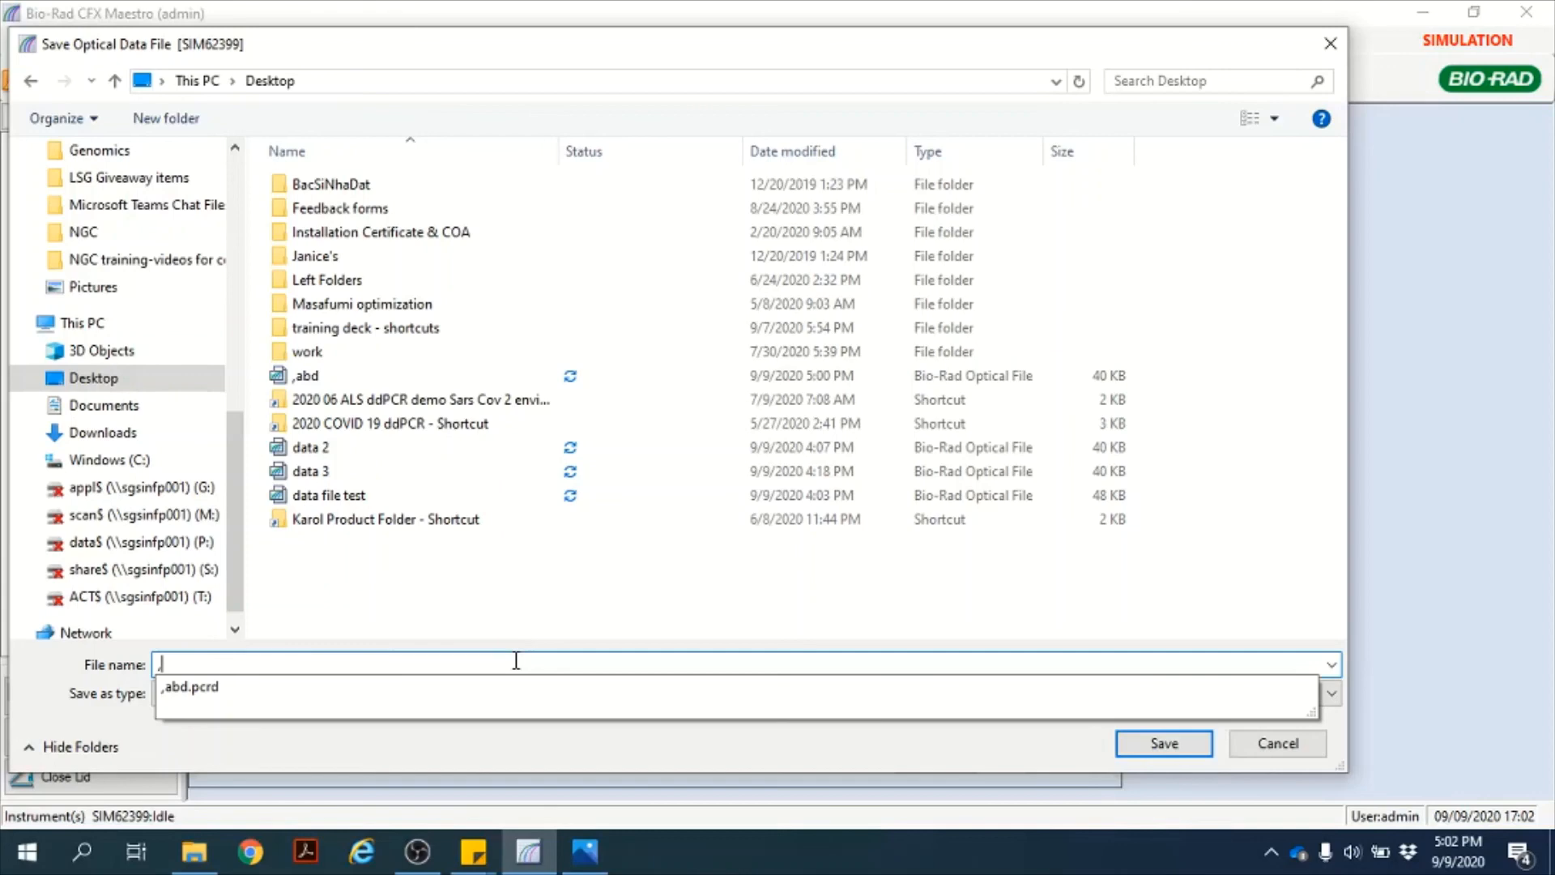
{"action": "type", "text": "fas"}
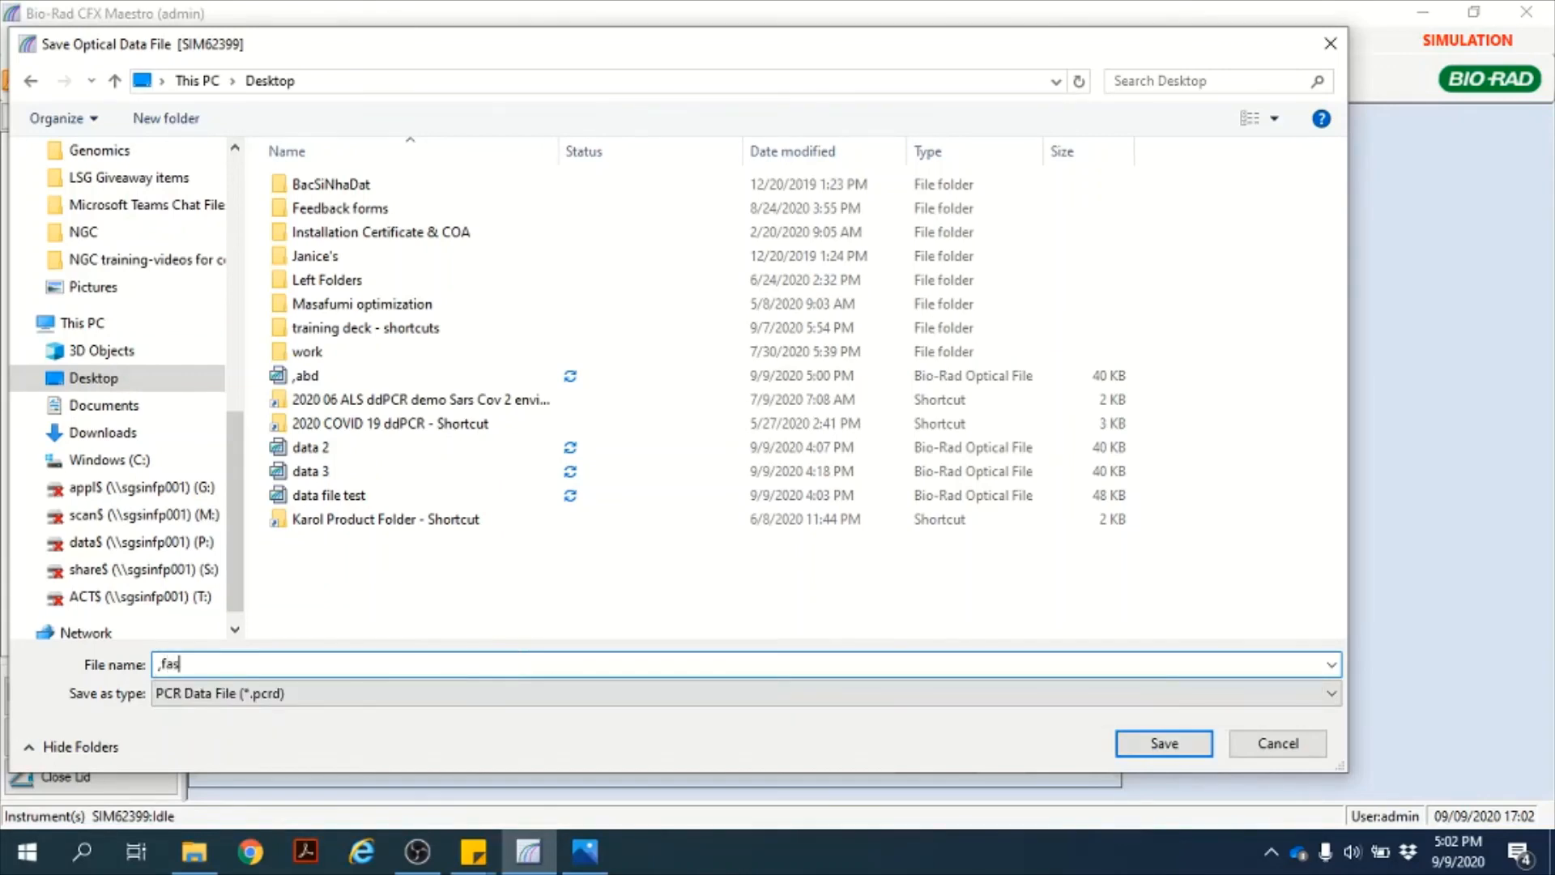
{"action": "type", "text": "training"}
{"action": "left_click", "coordinate": [1163, 743]}
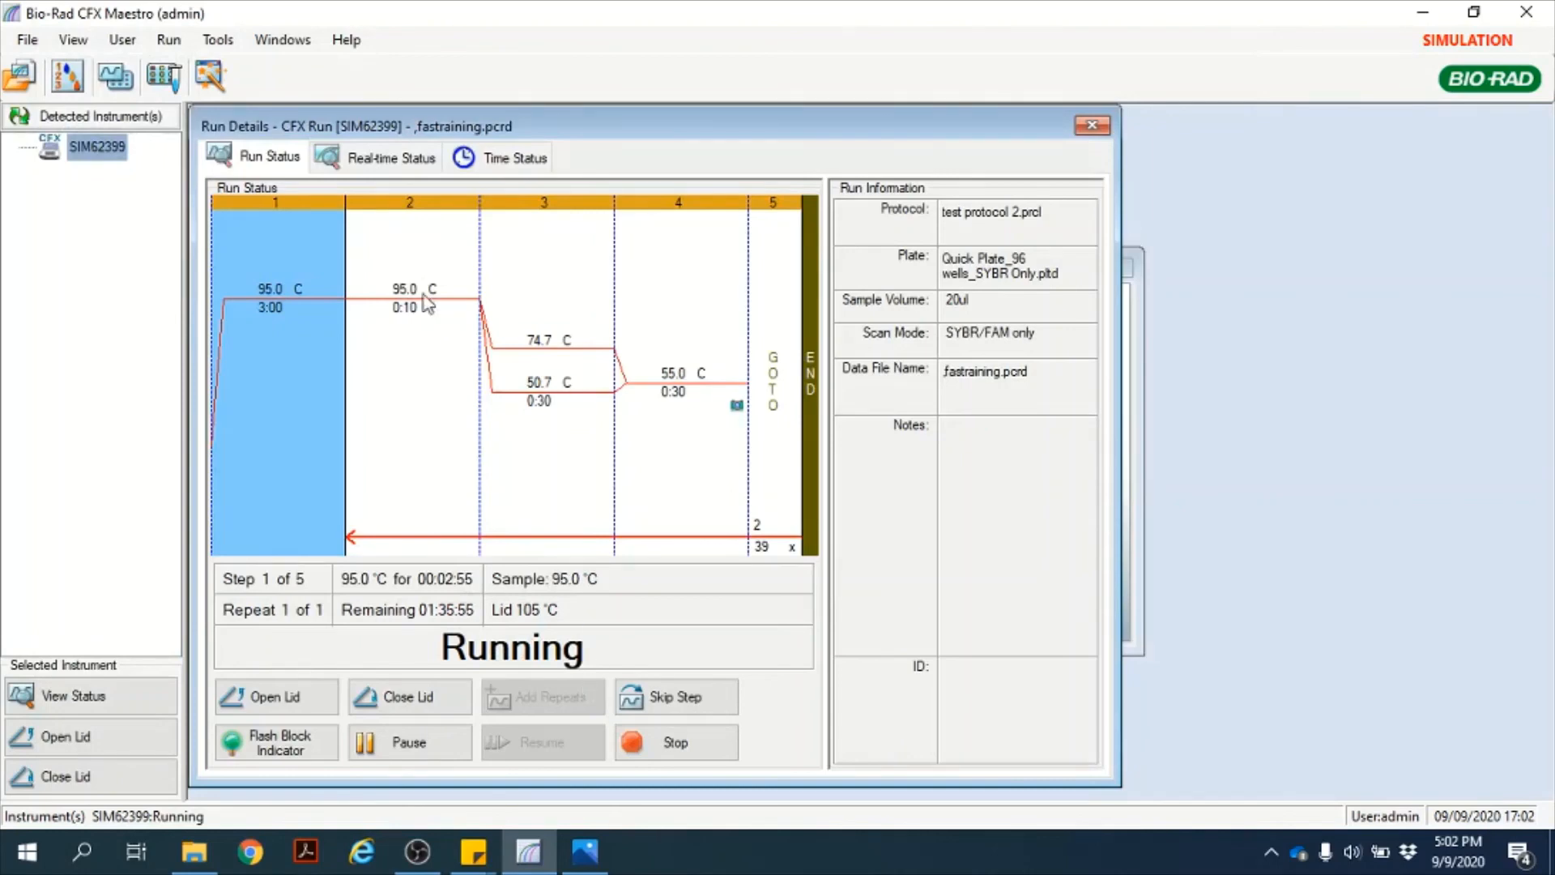
- View the running experiment's real-time amplification status and its time status
{"action": "left_click", "coordinate": [396, 162]}
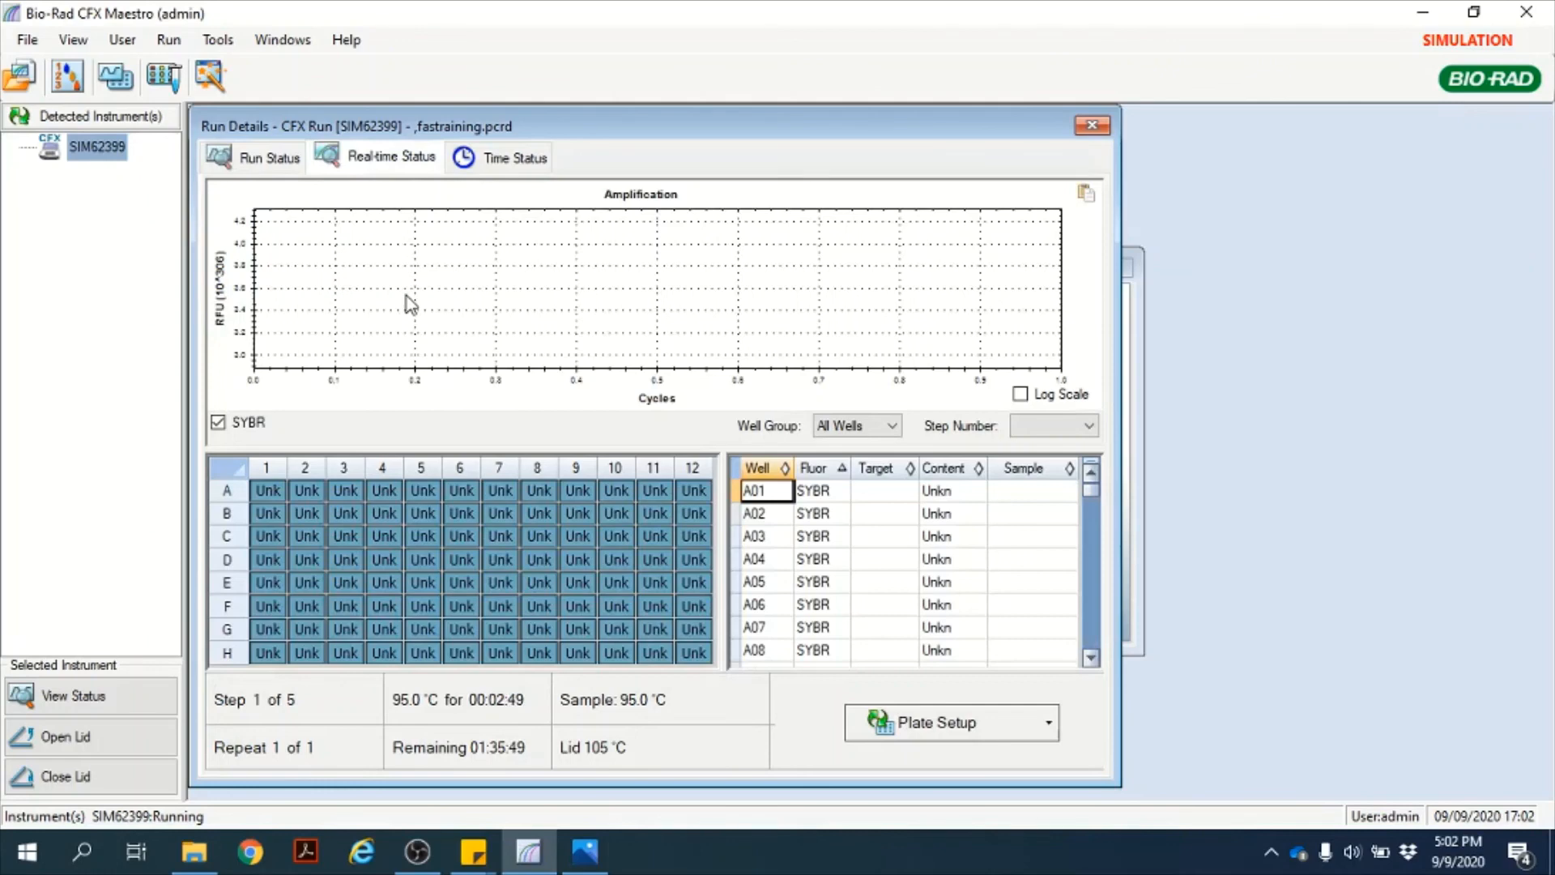
{"action": "left_click", "coordinate": [489, 172]}
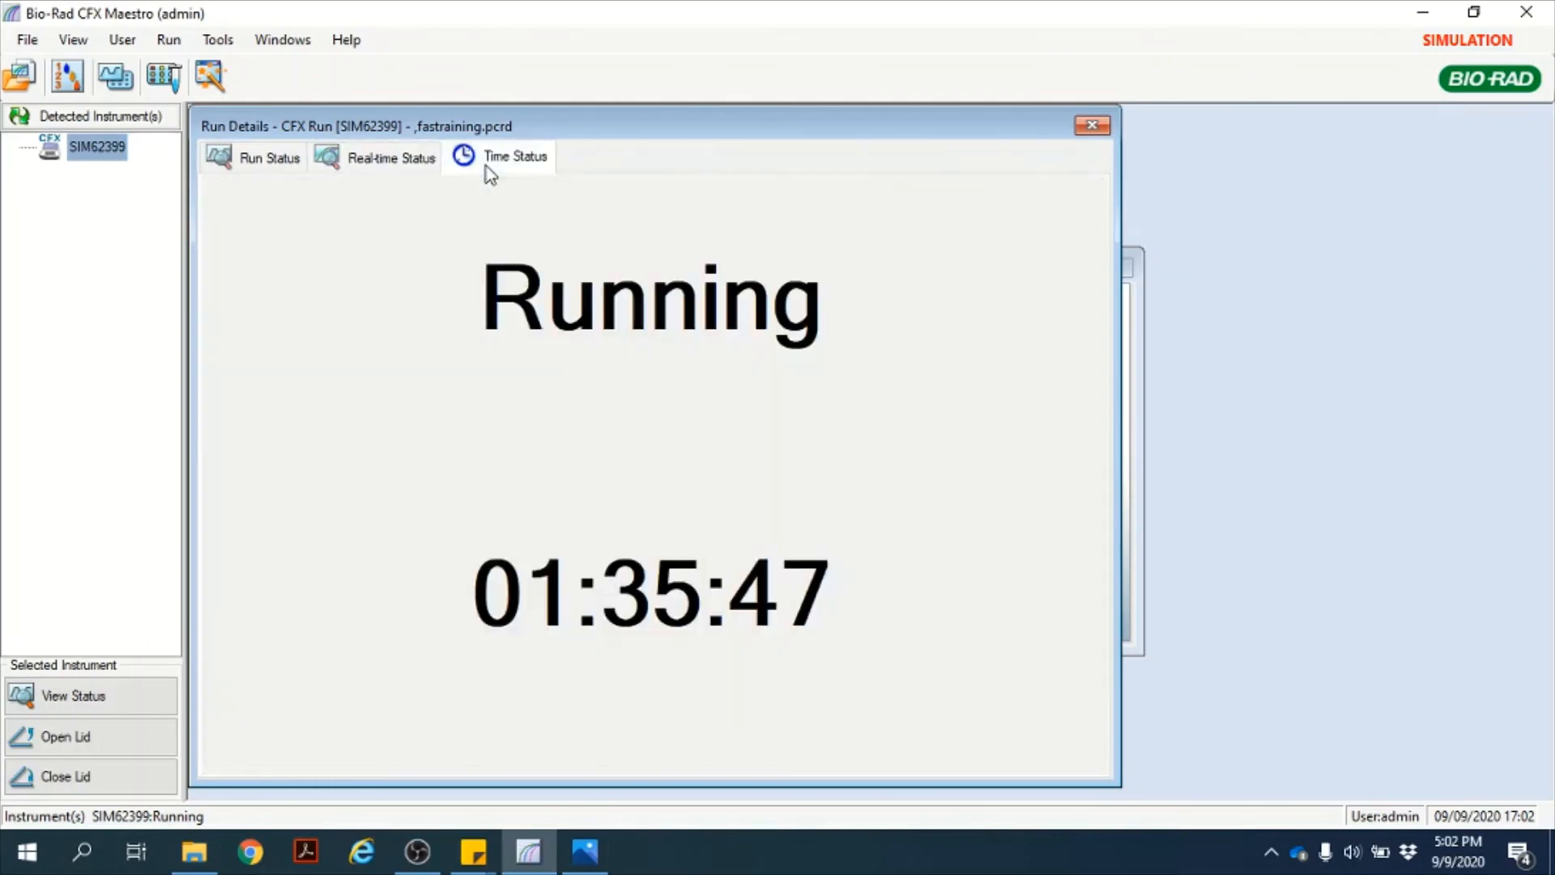